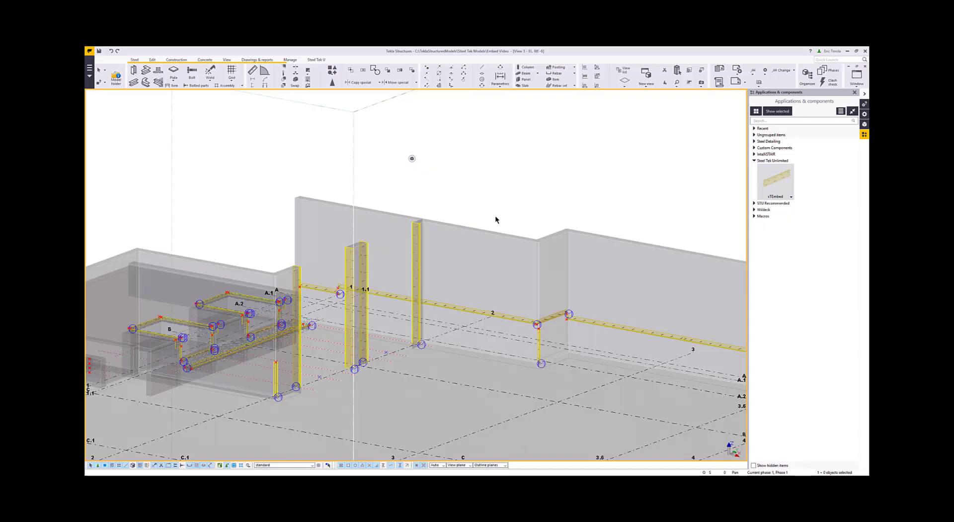
pyautogui.keyDown('ctrl'); pyautogui.moveTo(388, 298); pyautogui.dragTo(348, 299, button='middle'); pyautogui.keyUp('ctrl')
pyautogui.scroll(6, 321, 258)
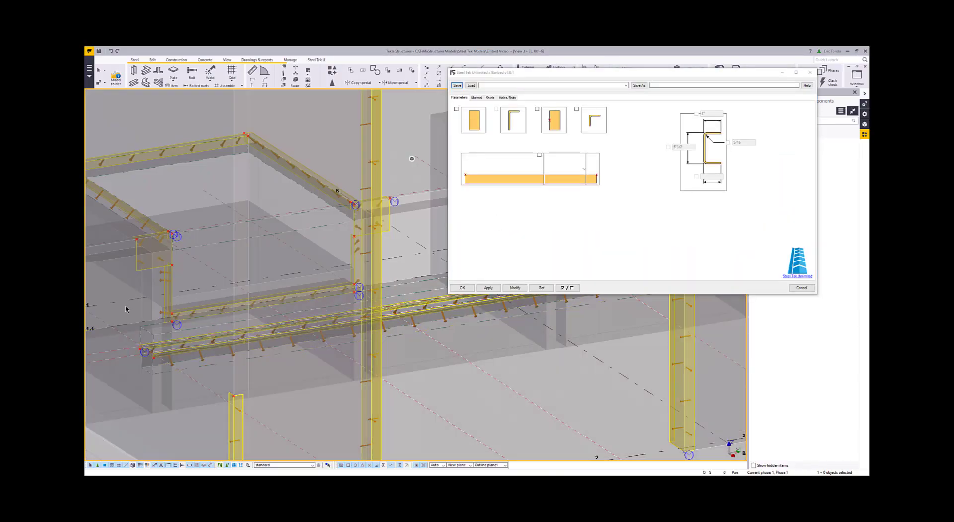
pyautogui.keyDown('ctrl'); pyautogui.moveTo(321, 258); pyautogui.dragTo(359, 207, button='middle'); pyautogui.keyUp('ctrl')
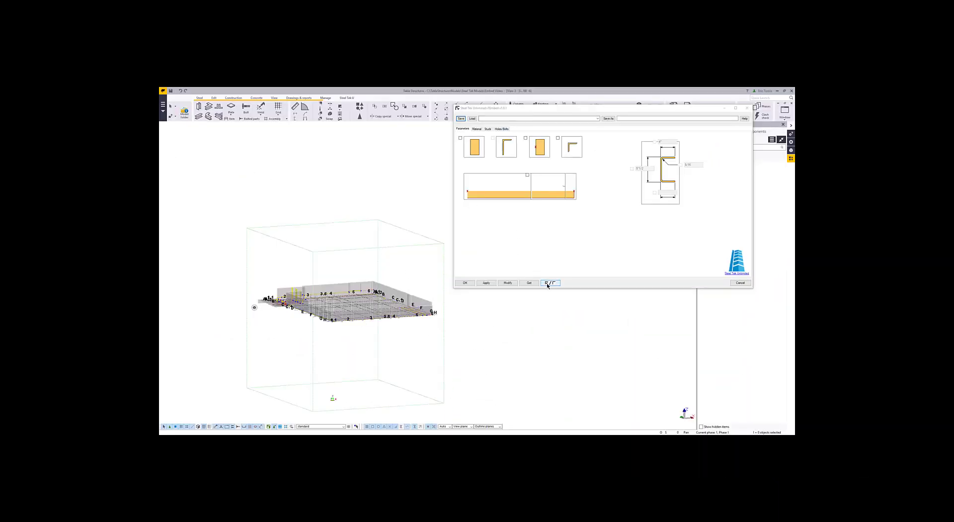
# Step: Enable all embed parameters and choose the layout option that splits the embed at a 20'-0" length
pyautogui.click(549, 283)
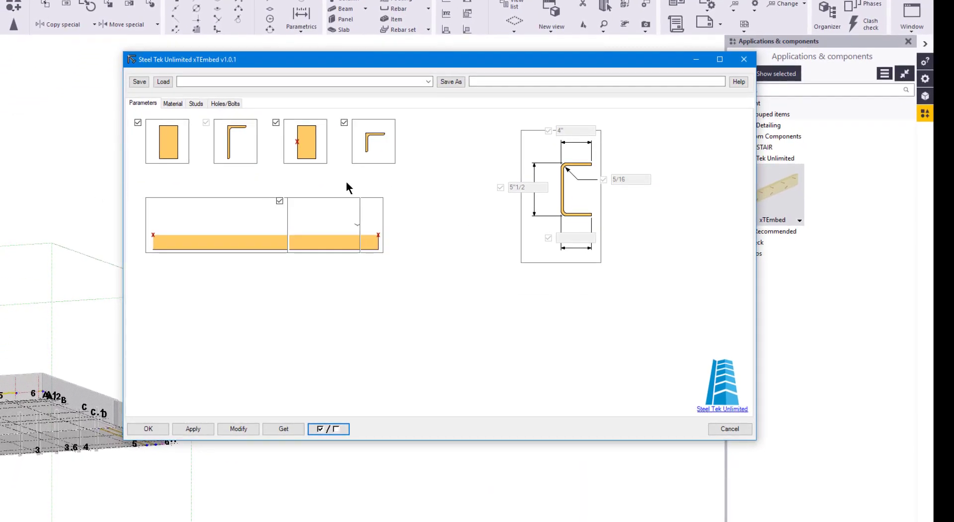
pyautogui.click(329, 221)
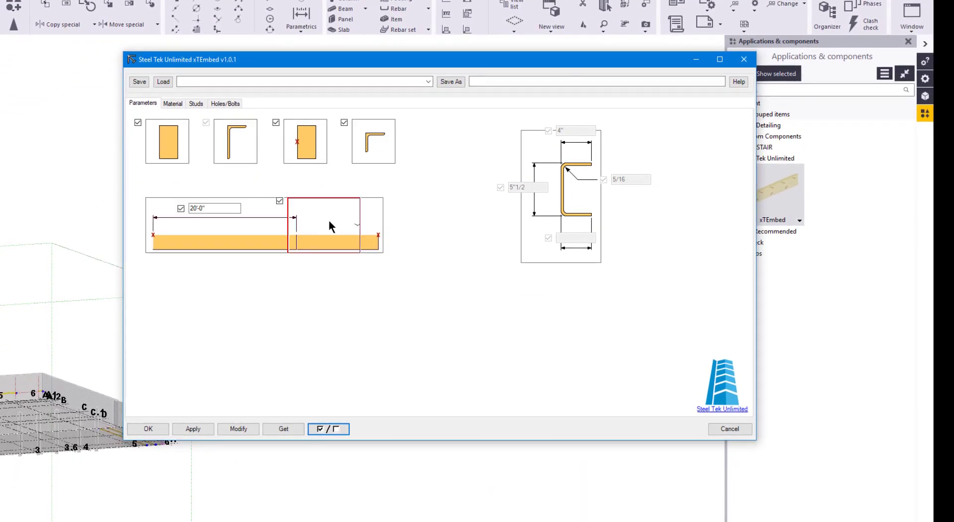
pyautogui.click(329, 219)
pyautogui.click(336, 254)
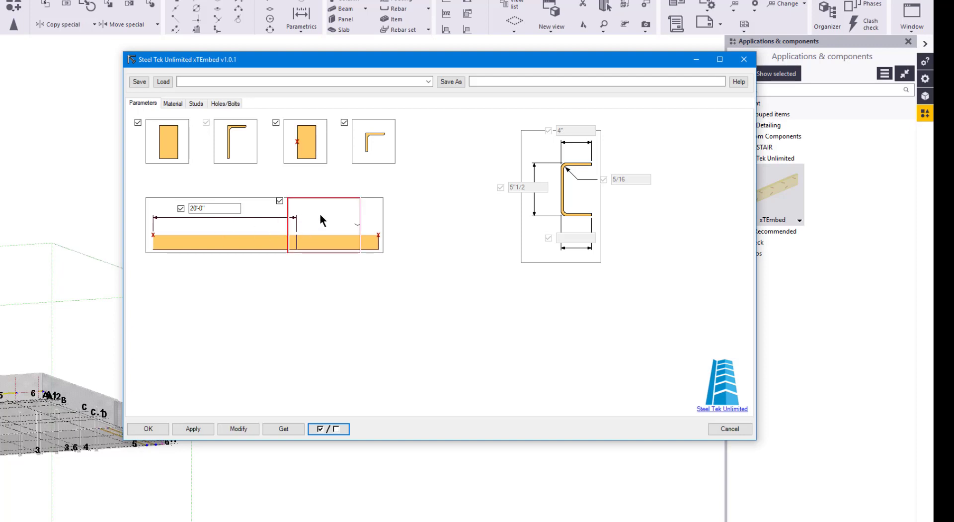
# Step: Try the wide flange and bent plate profile types for the embed
pyautogui.click(169, 136)
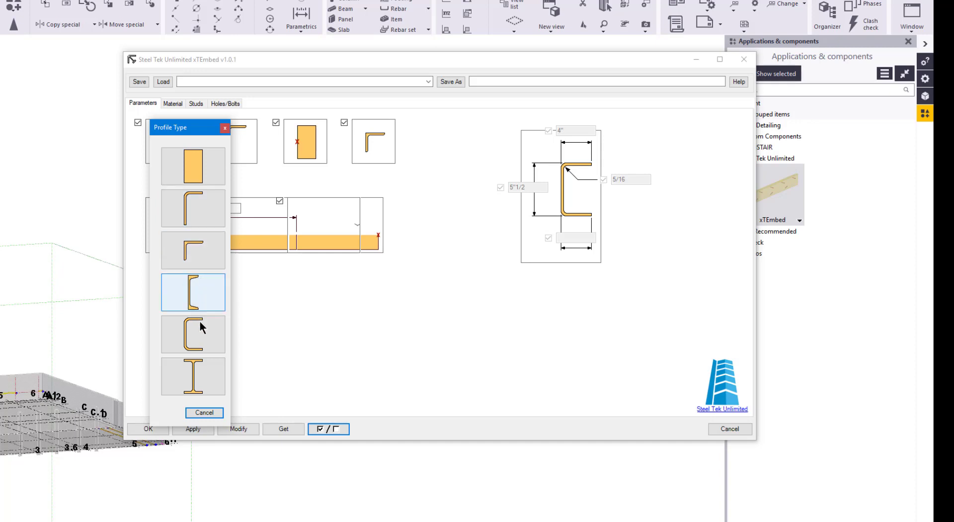
pyautogui.click(204, 377)
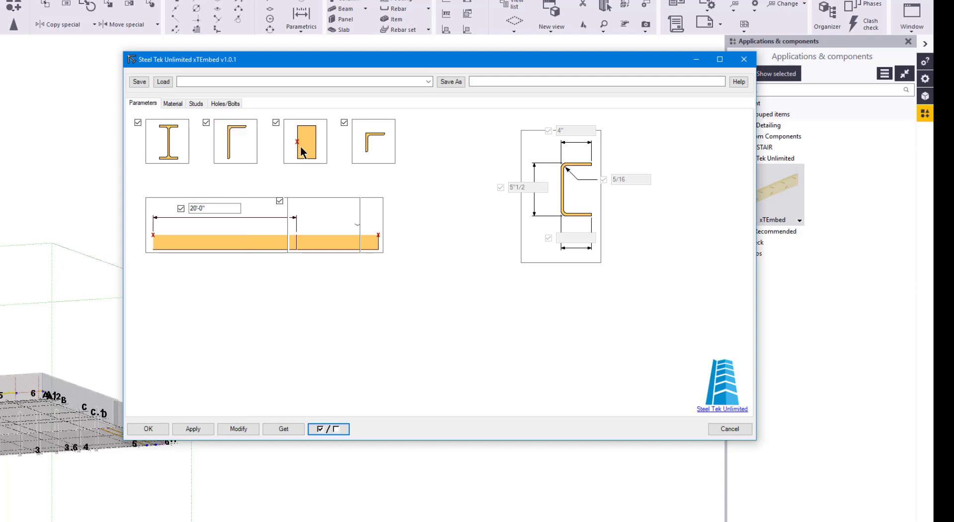
pyautogui.click(172, 159)
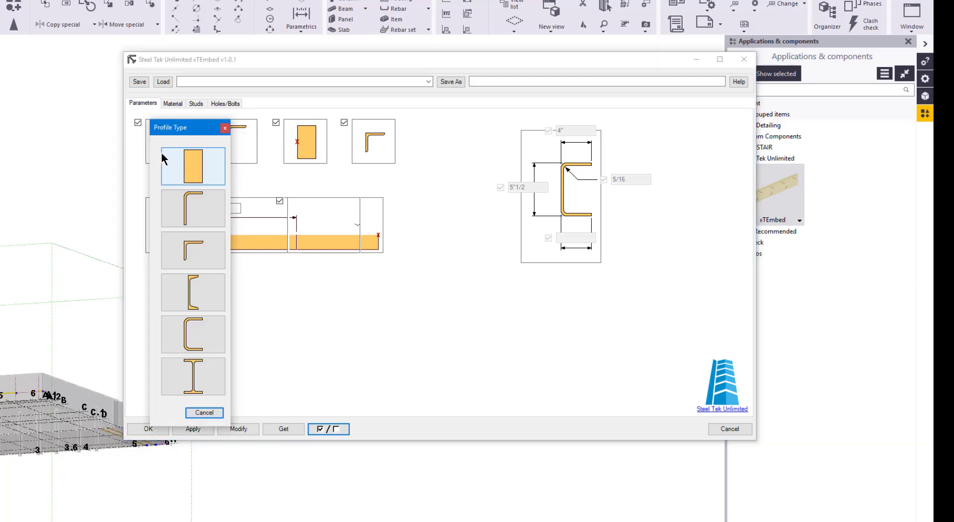
pyautogui.click(191, 208)
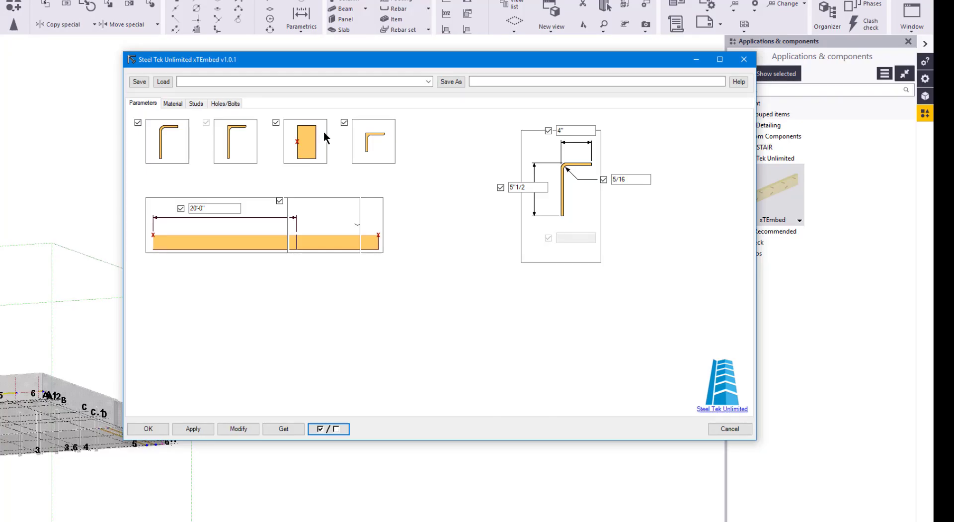
# Step: Place the embed's insertion point at the plate's upper corner and cycle the embed's orientation back to the original one
pyautogui.click(317, 136)
pyautogui.click(371, 155)
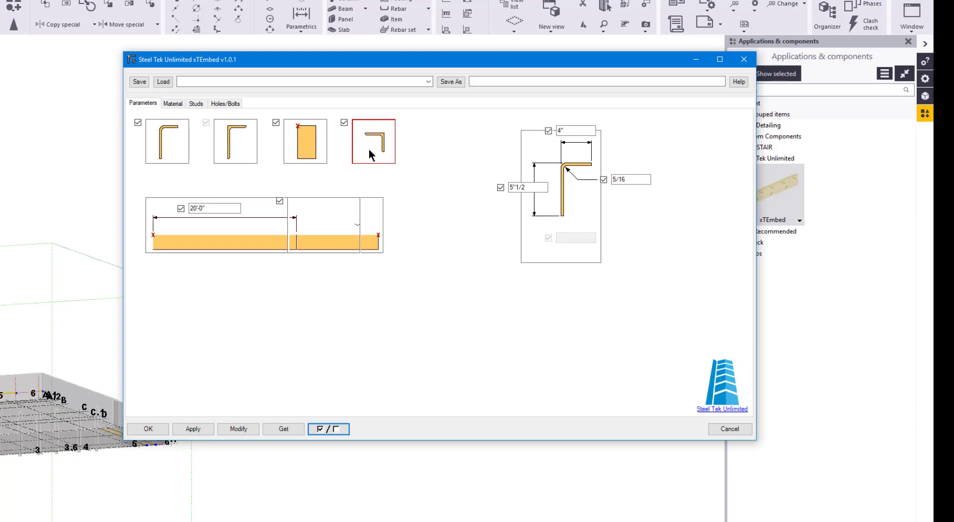
pyautogui.click(371, 155)
pyautogui.click(370, 155)
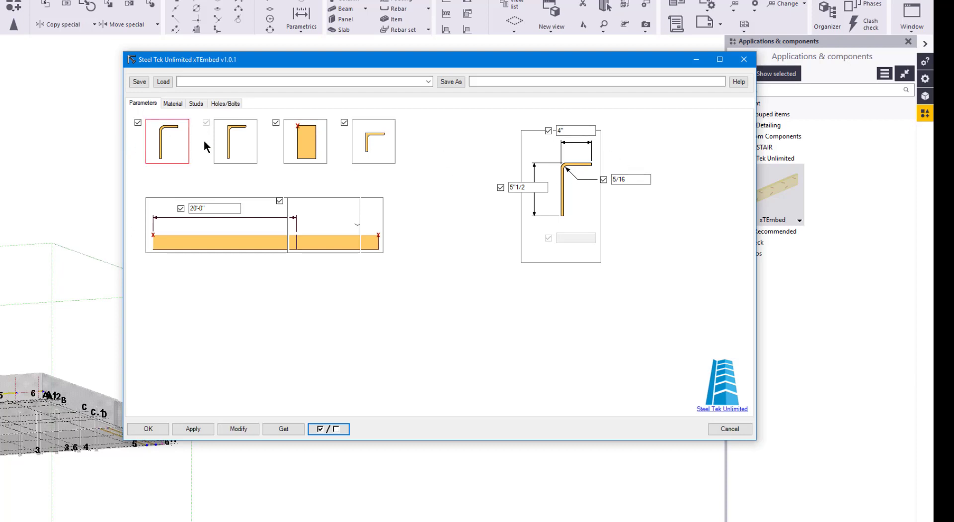
# Step: Set the profile type to bent channel, entering 3 for the lower flange width and 12 for the next dimension
pyautogui.click(178, 139)
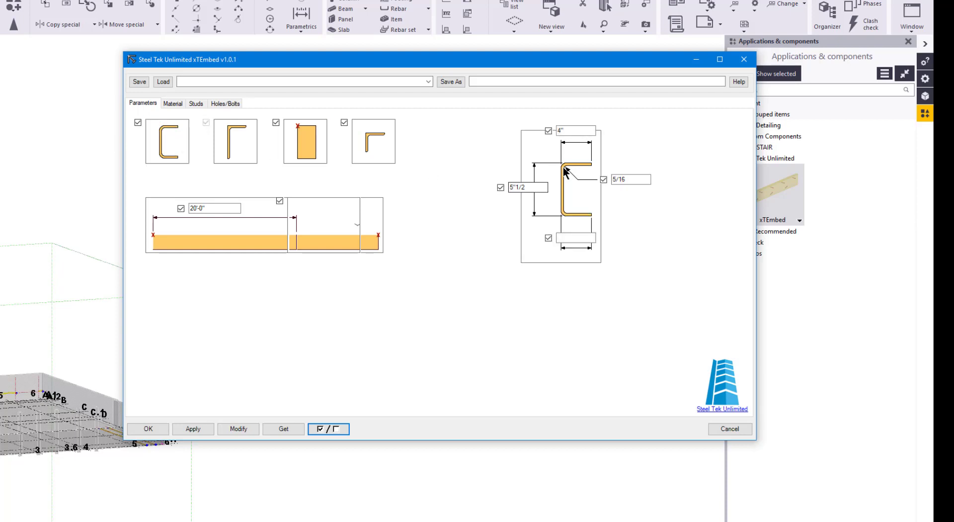
pyautogui.click(568, 238)
pyautogui.write('3')
pyautogui.press('Tab')
pyautogui.write('12')
# Step: Show the embed's material table and widen the Description column enough for the full part descriptions
pyautogui.click(176, 103)
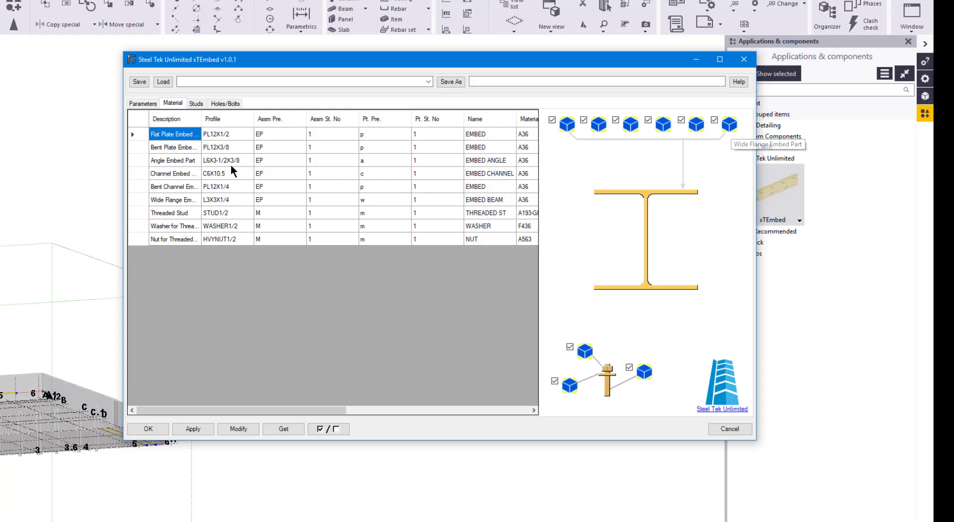
pyautogui.moveTo(201, 115); pyautogui.dragTo(235, 114)
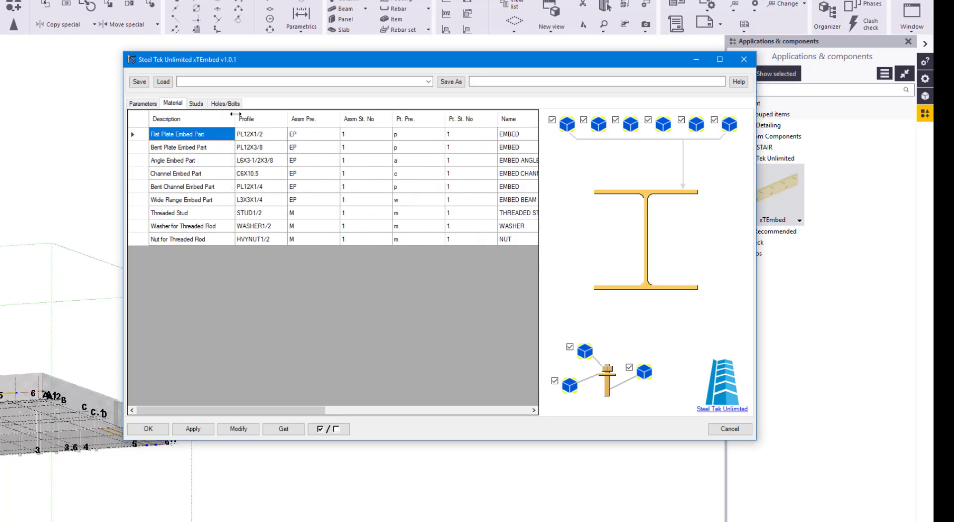
pyautogui.click(186, 148)
pyautogui.press('Down')
pyautogui.press('Down')
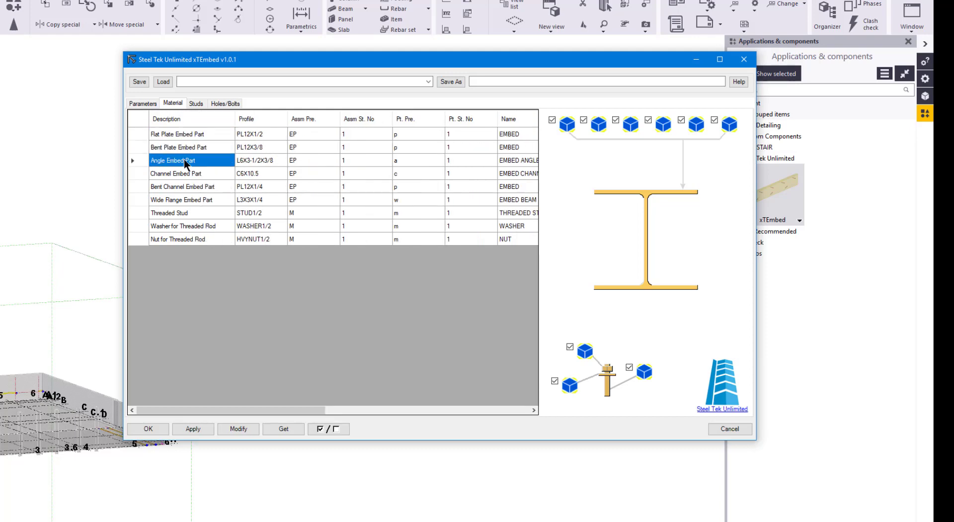
# Step: Open the bent plate embed part's properties and pick the PL profile from the plate profiles in the profile catalog
pyautogui.click(601, 126)
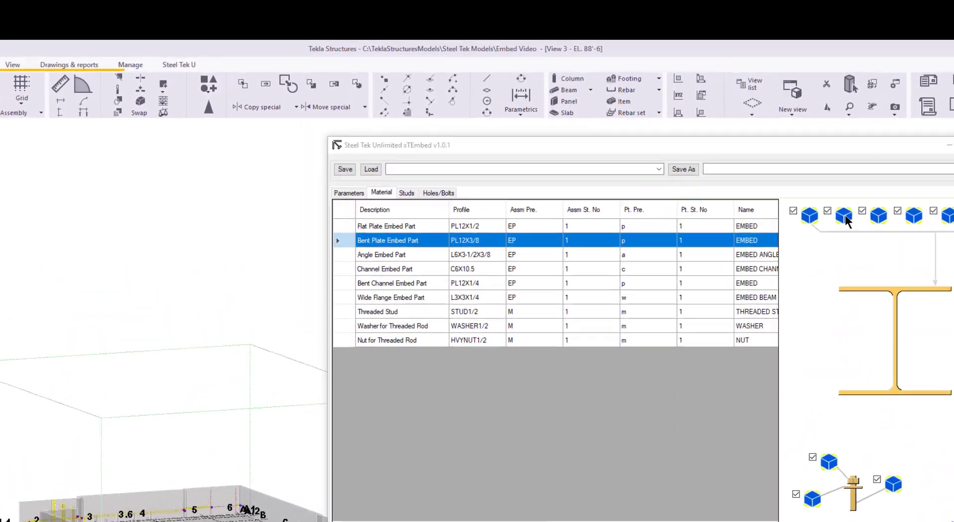
pyautogui.click(844, 216)
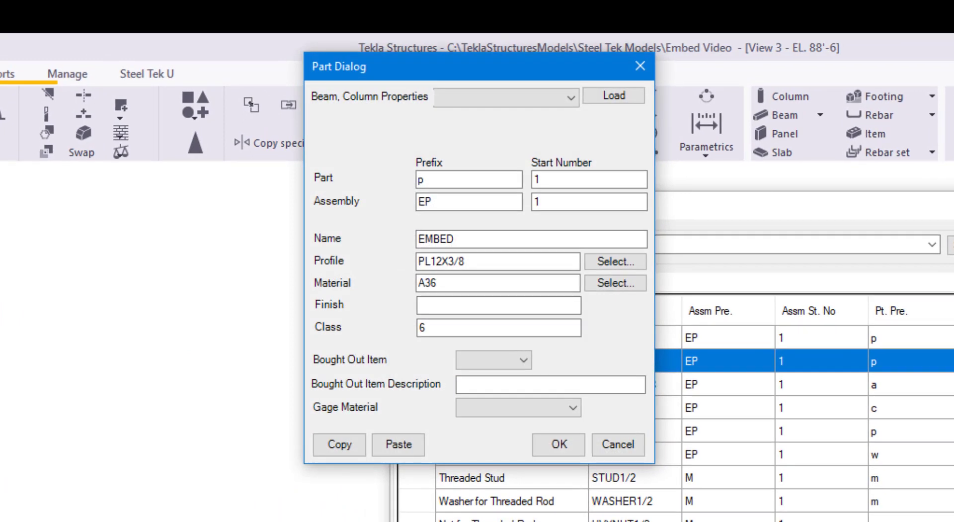
pyautogui.click(446, 262)
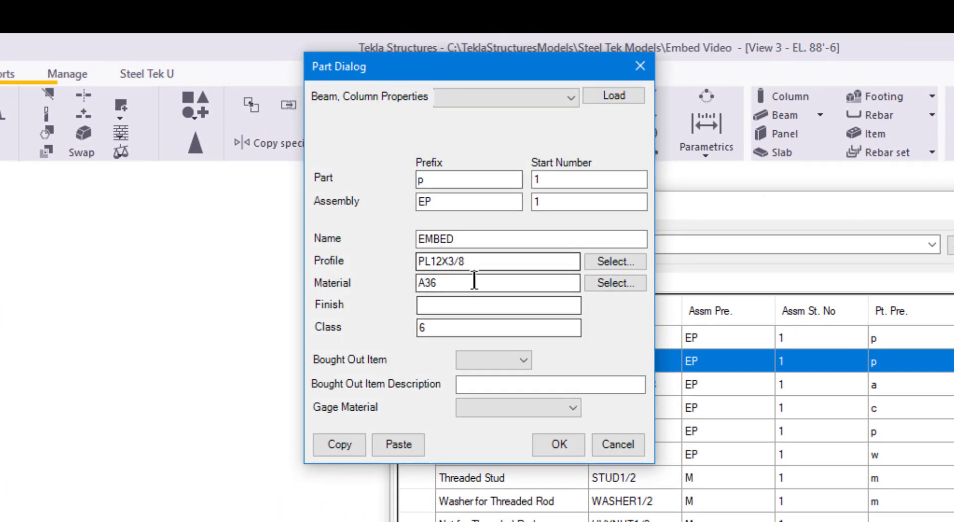
pyautogui.click(625, 262)
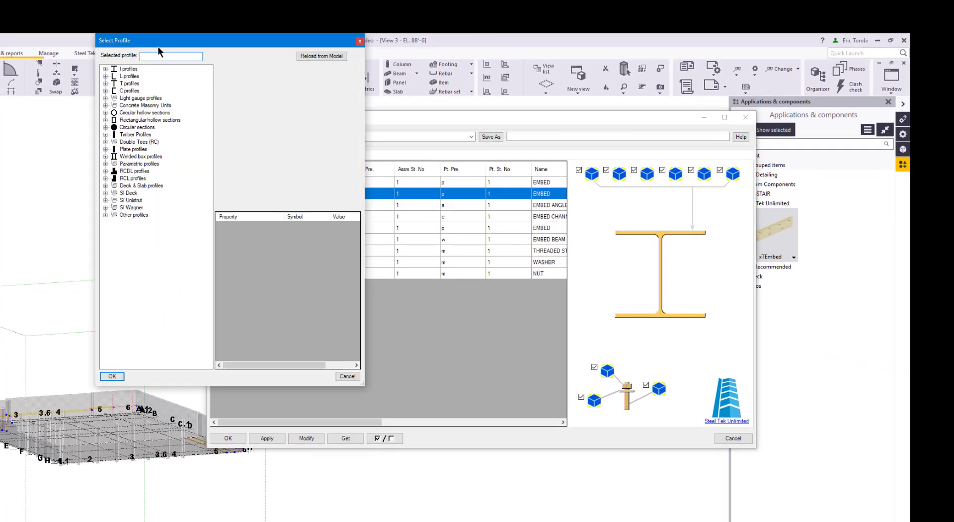
pyautogui.moveTo(157, 46); pyautogui.dragTo(404, 112)
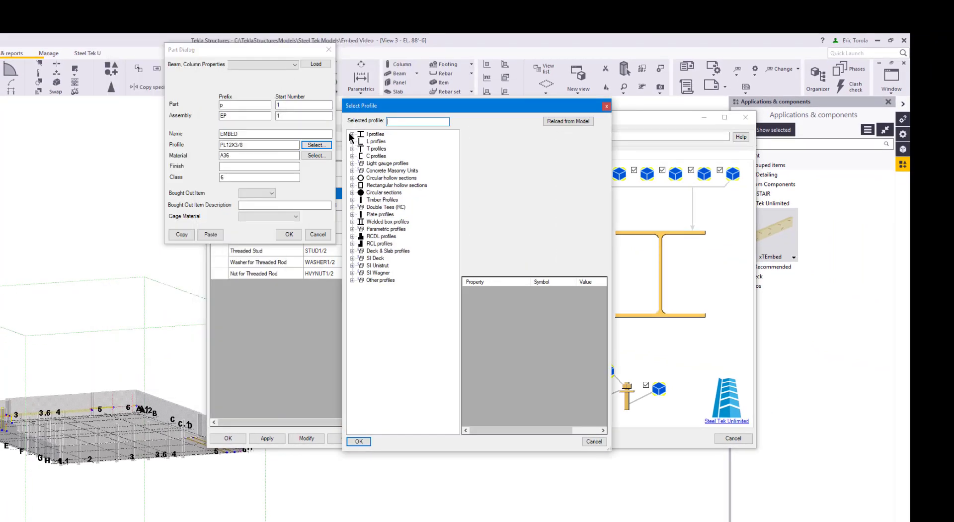
pyautogui.click(352, 199)
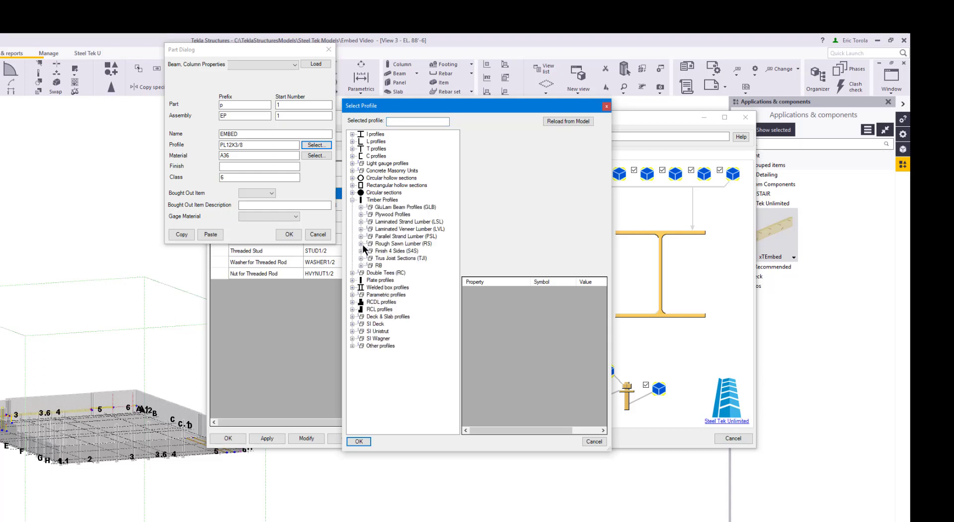
pyautogui.click(352, 280)
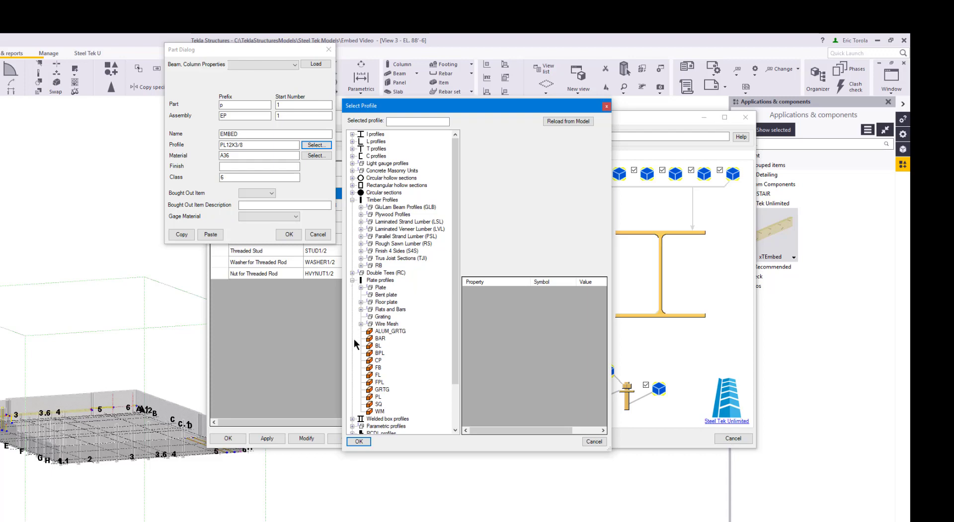
pyautogui.click(362, 309)
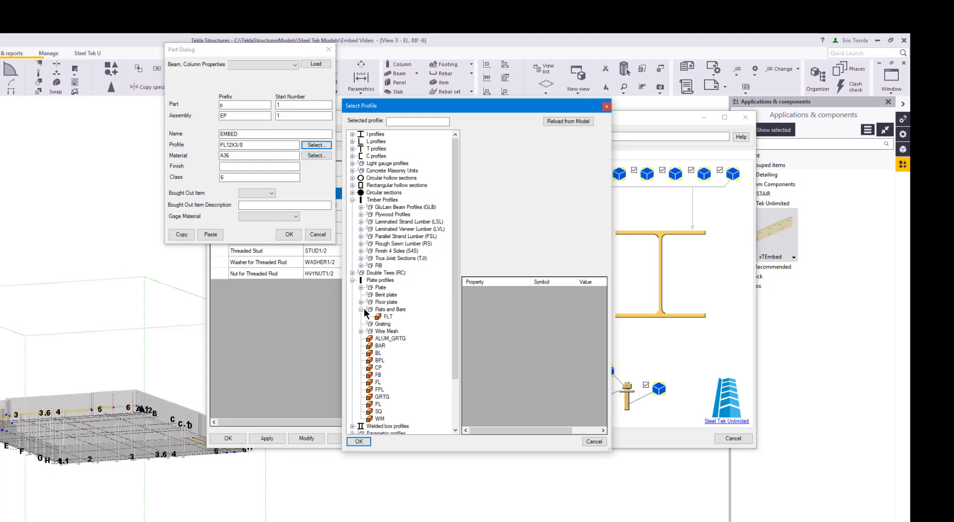
pyautogui.click(378, 405)
# Step: Set the plate profile's height to 16" and width to 1/2, and accept it for the bent plate embed part
pyautogui.click(590, 291)
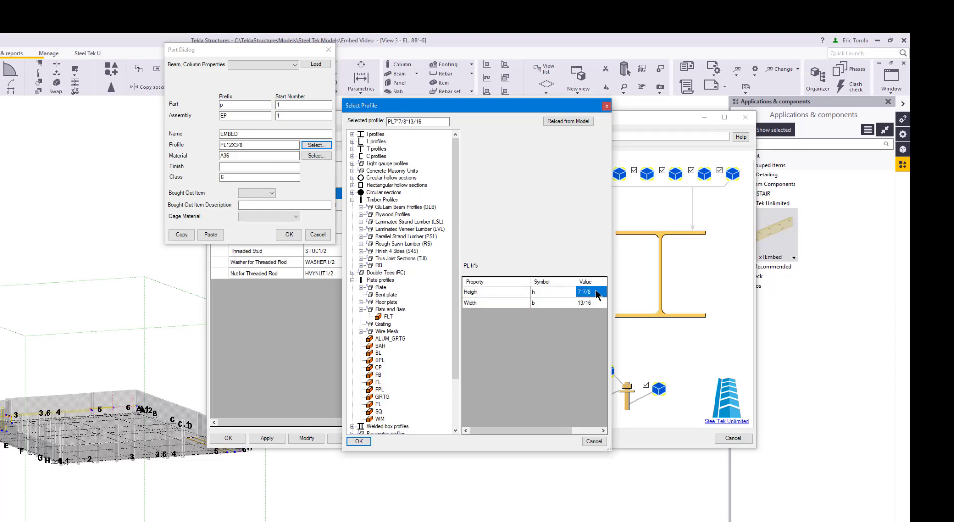
pyautogui.click(596, 292)
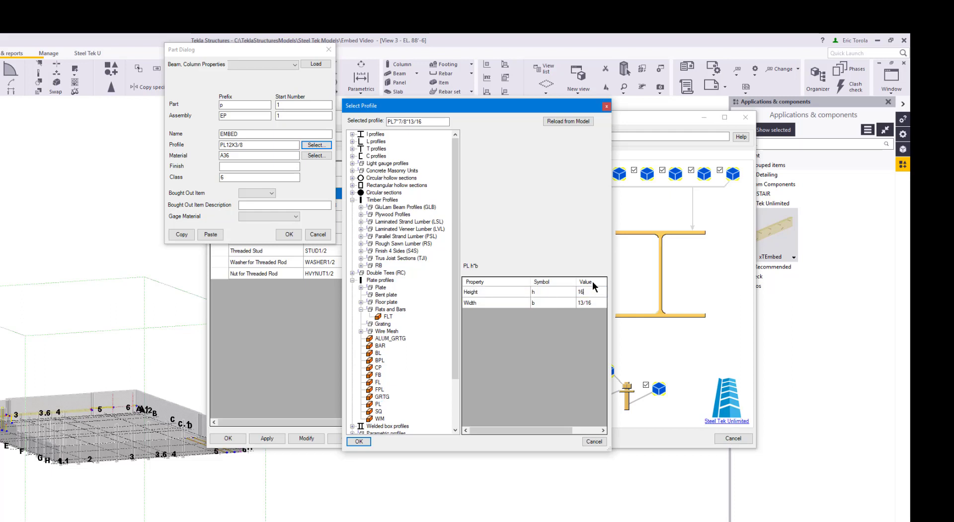
pyautogui.write('16')
pyautogui.press('Return')
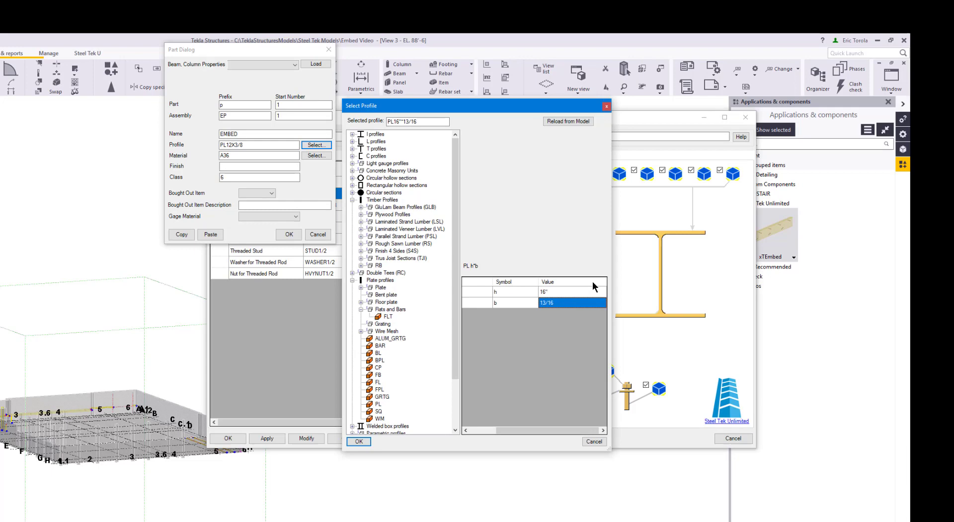
pyautogui.write('1/2')
pyautogui.press('Tab')
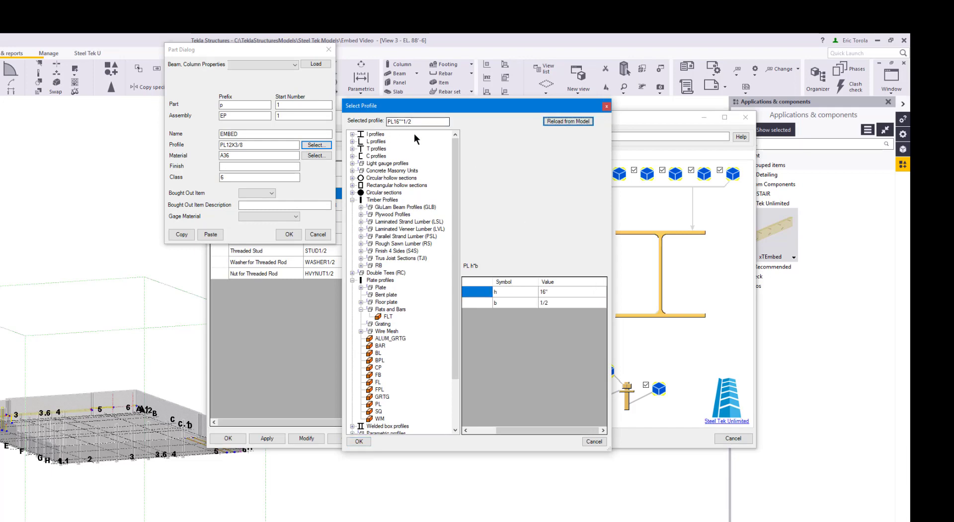
pyautogui.click(358, 441)
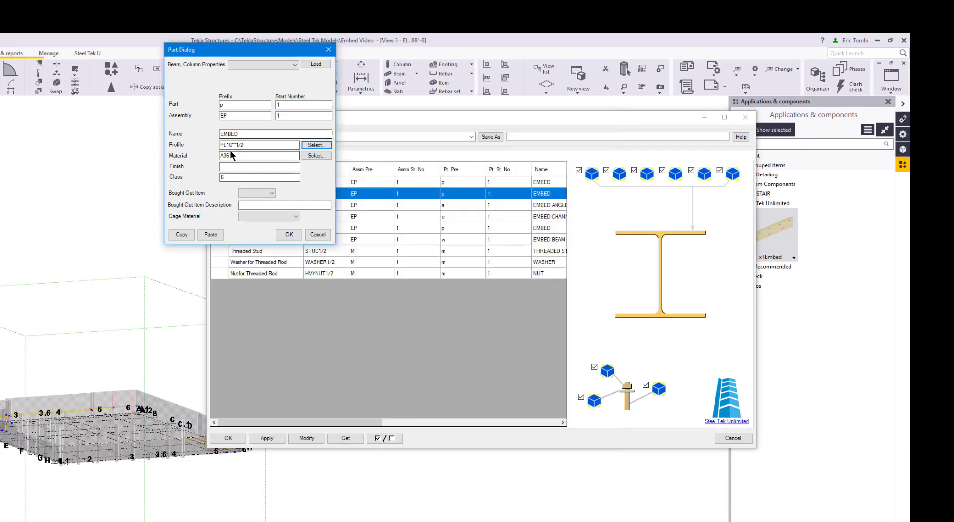
# Step: Copy the bent plate embed part's properties onto the channel embed part
pyautogui.click(182, 234)
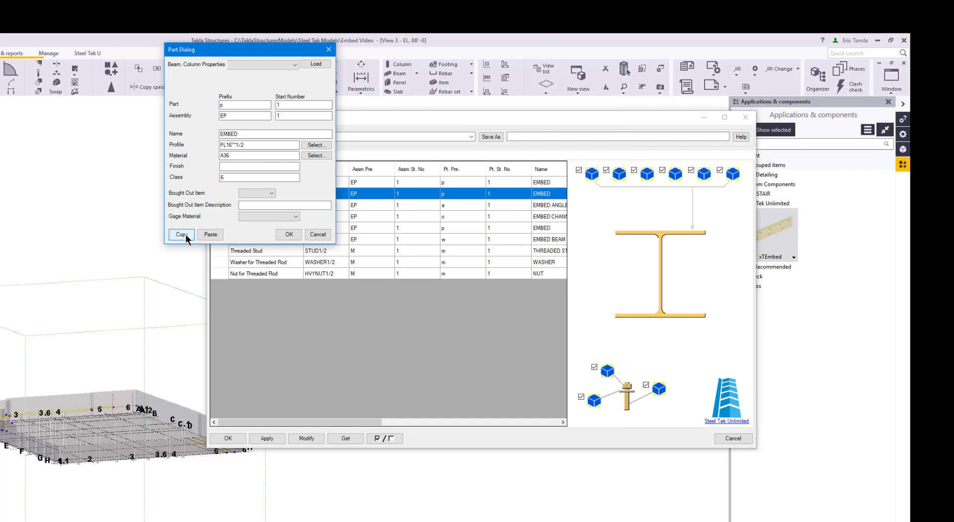
pyautogui.click(317, 234)
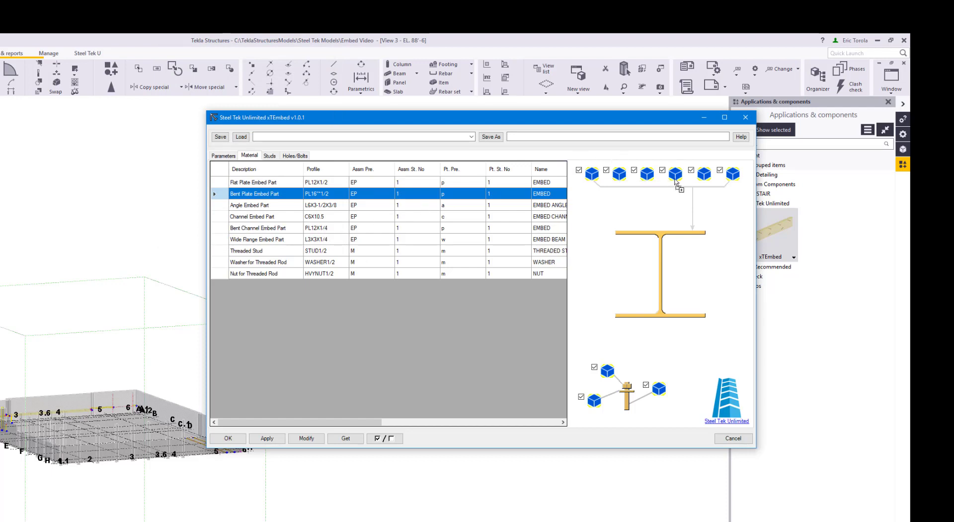
pyautogui.moveTo(678, 177); pyautogui.dragTo(678, 177)
# Step: Set the channel embed part's profile to C10X15.3 from the C10 group of the profile catalog
pyautogui.click(326, 218)
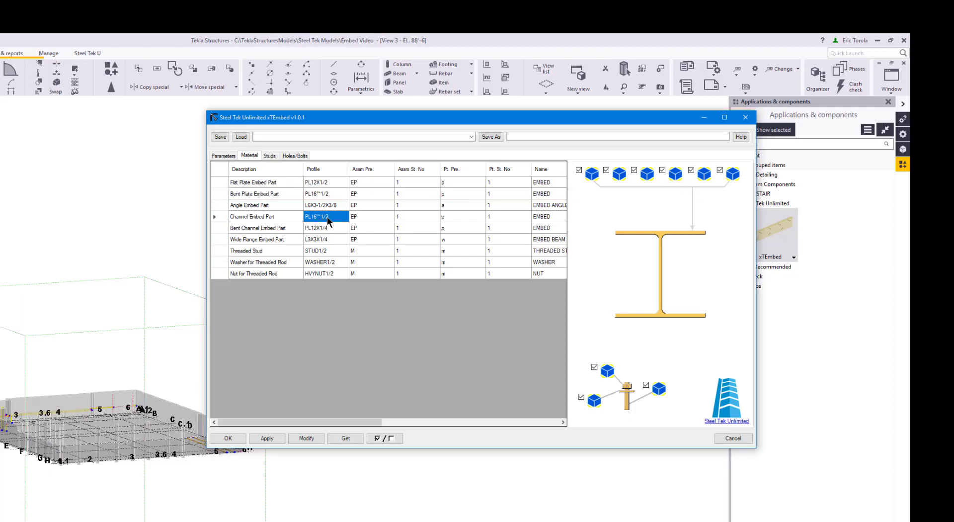
pyautogui.click(342, 216)
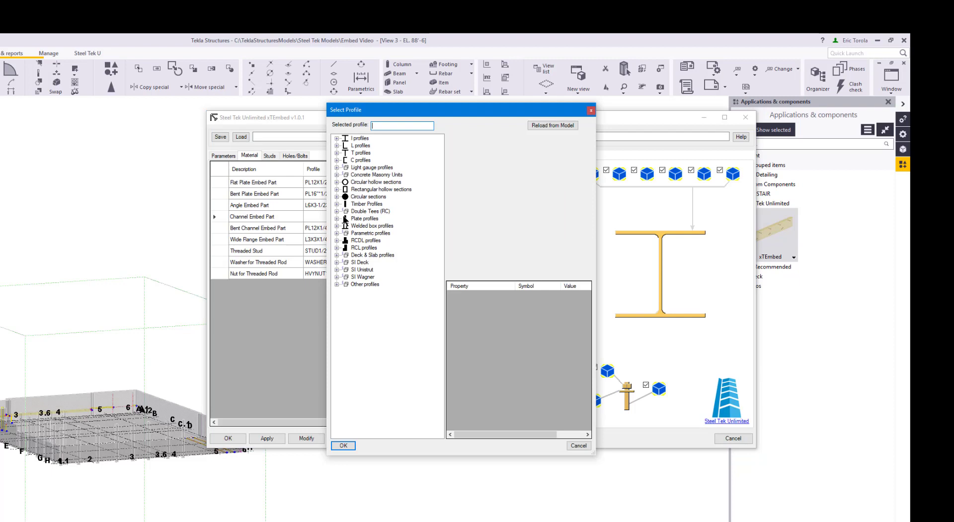
pyautogui.click(338, 160)
pyautogui.click(345, 167)
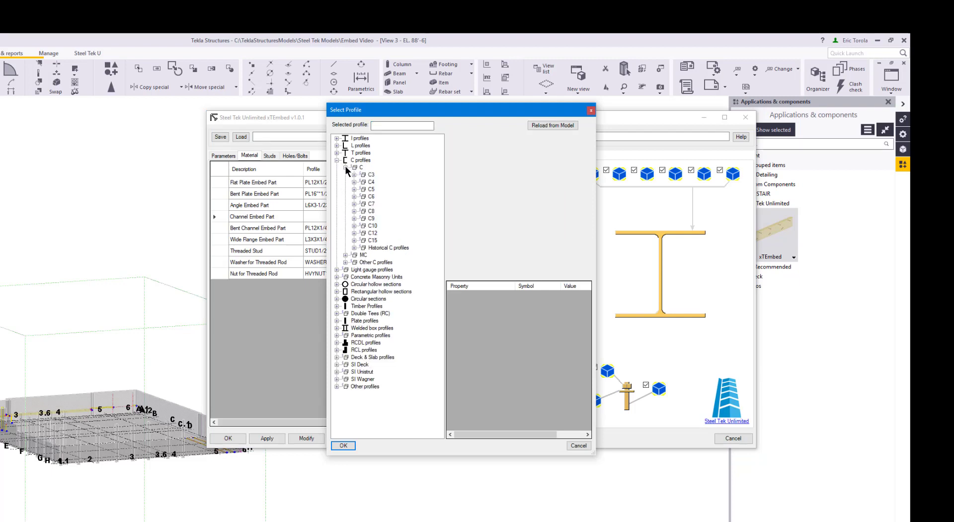
pyautogui.click(354, 226)
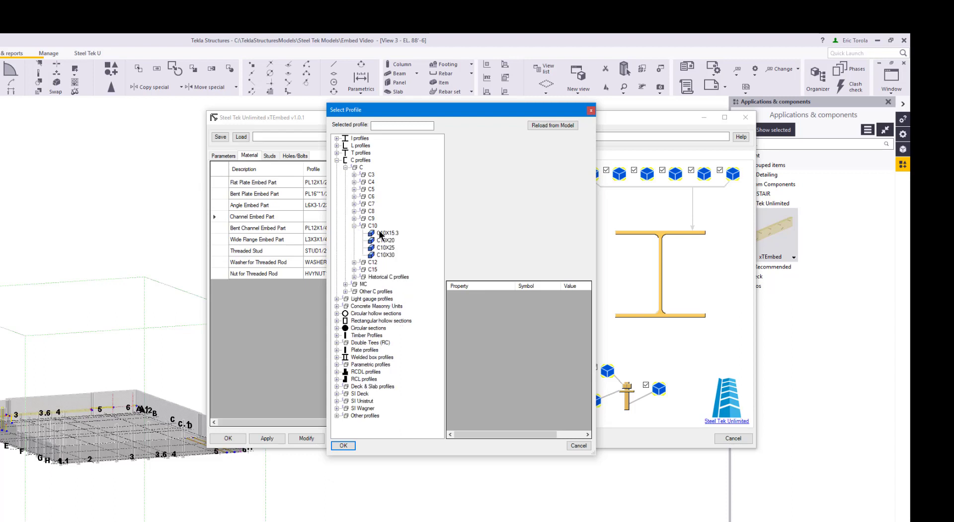
pyautogui.click(388, 233)
pyautogui.click(343, 446)
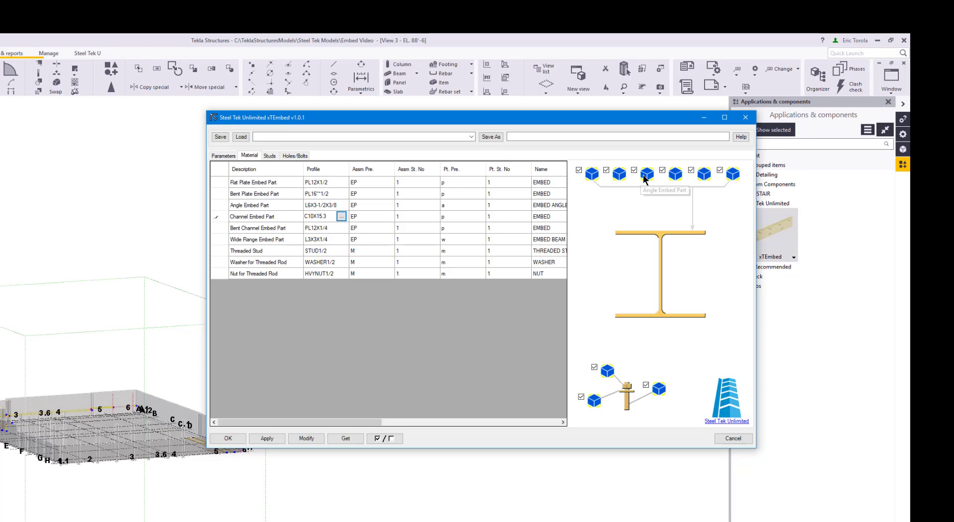
# Step: Review the channel embed part's full properties and close them without changes
pyautogui.doubleClick(703, 174)
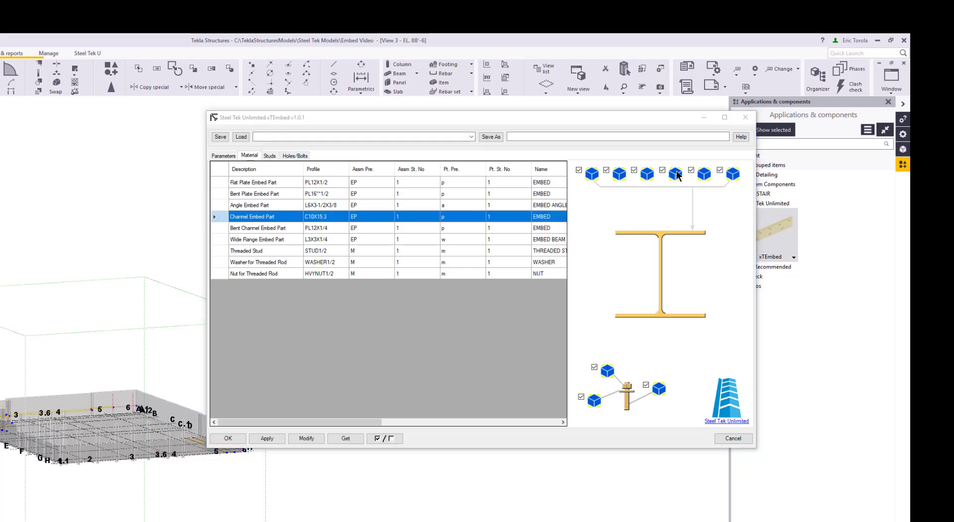
pyautogui.moveTo(328, 145); pyautogui.dragTo(270, 144)
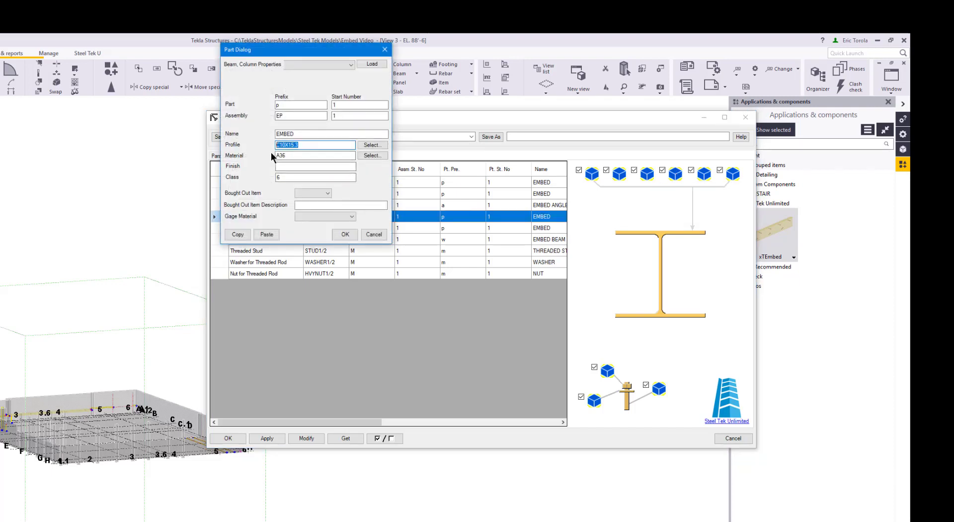
pyautogui.click(377, 236)
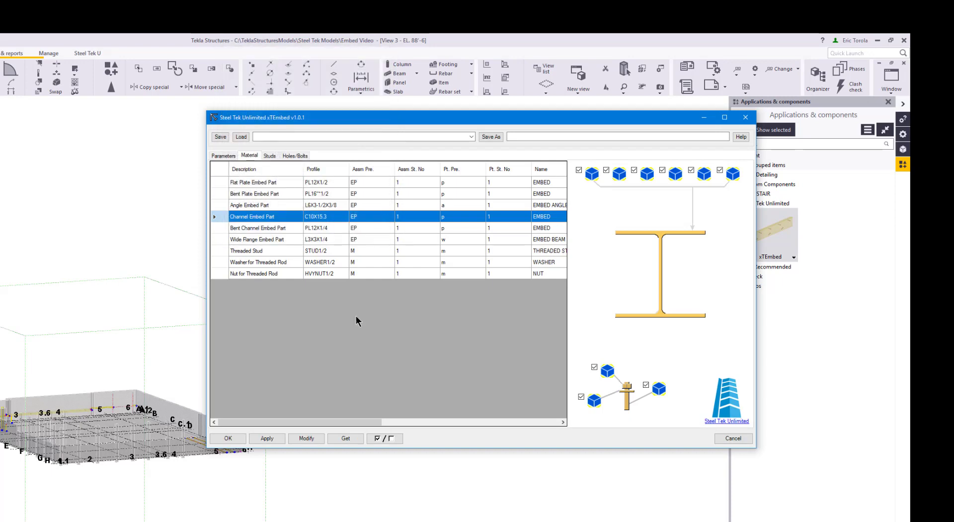
# Step: Look through the steel materials available for the channel embed part and leave without choosing a grade
pyautogui.moveTo(366, 422); pyautogui.dragTo(436, 422)
pyautogui.click(498, 221)
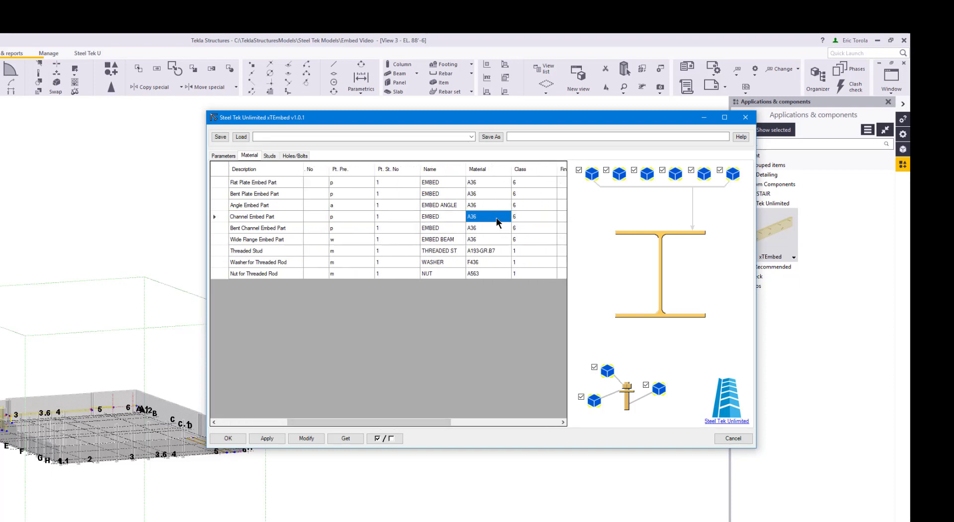
pyautogui.click(505, 216)
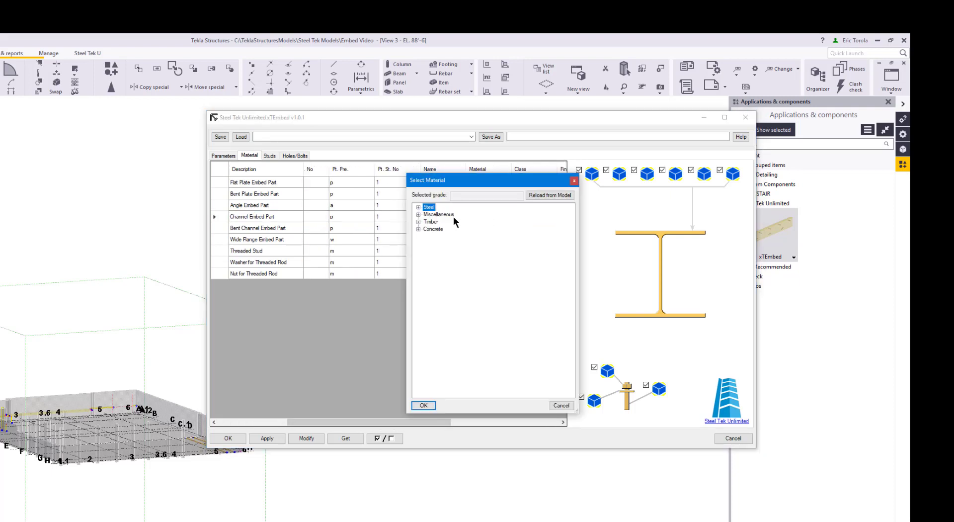
pyautogui.click(418, 207)
pyautogui.click(568, 406)
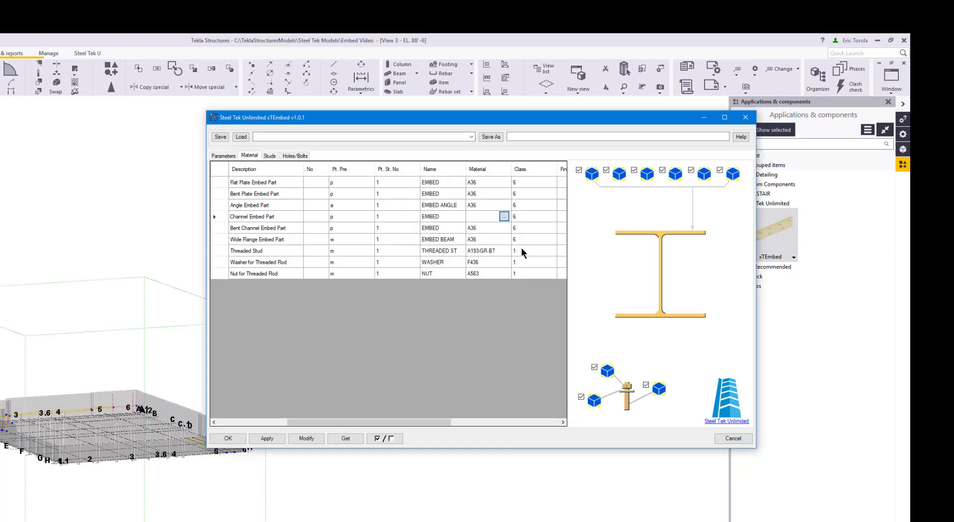
# Step: Examine the remaining class, finish, BOI and gage settings of the parts, including the flat plate embed part's gage options
pyautogui.moveTo(414, 423); pyautogui.dragTo(464, 422)
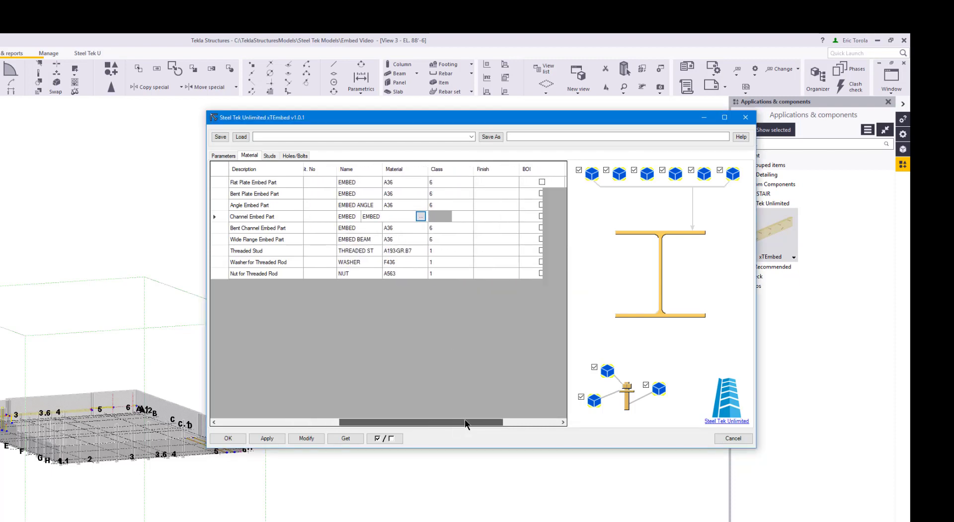
pyautogui.click(452, 273)
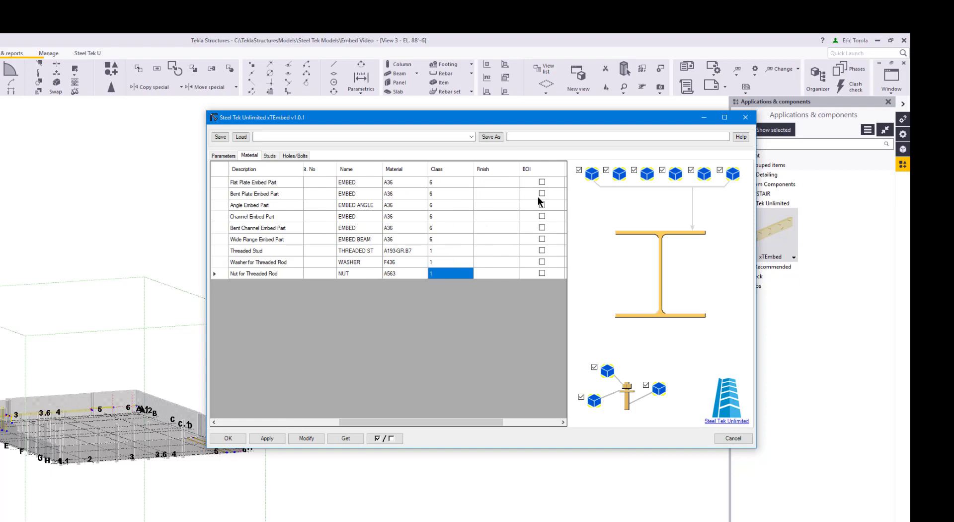
pyautogui.moveTo(438, 422); pyautogui.dragTo(512, 415)
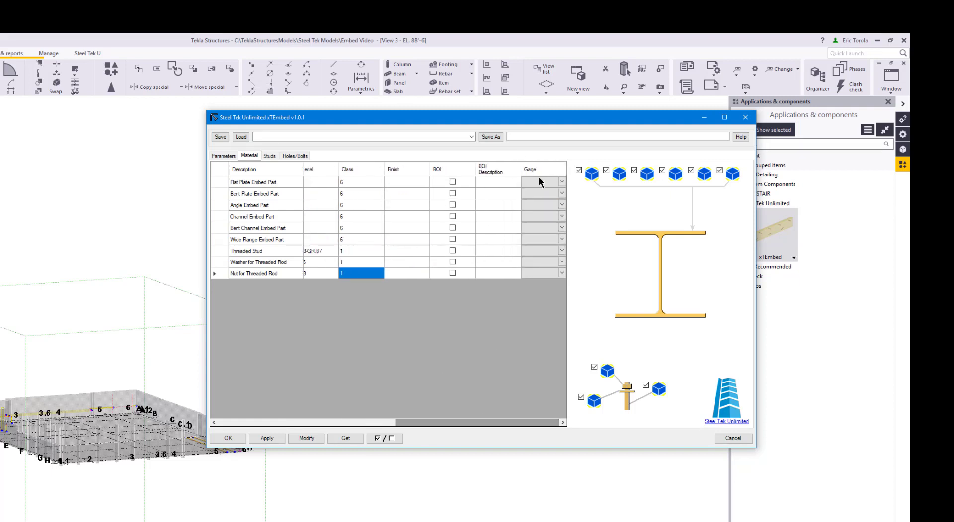
pyautogui.click(541, 182)
pyautogui.click(561, 182)
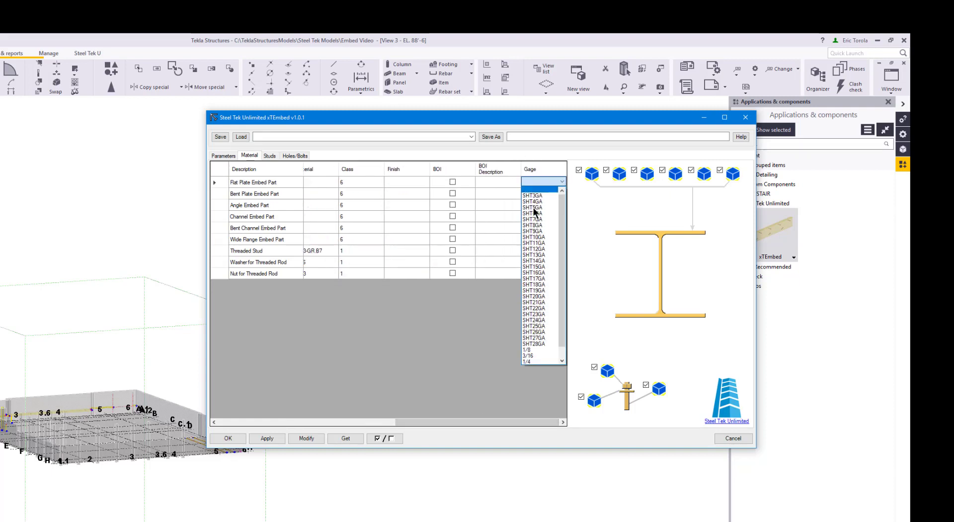
pyautogui.click(448, 339)
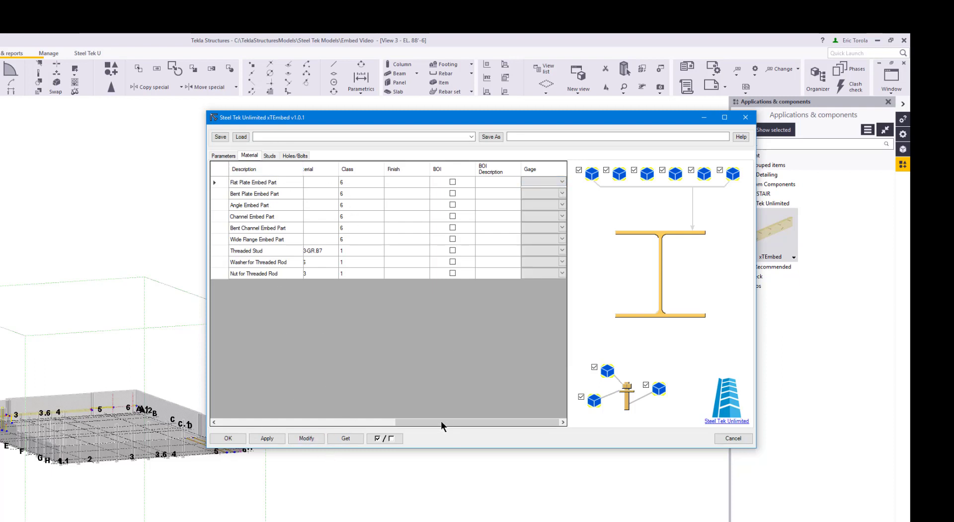
pyautogui.moveTo(441, 421); pyautogui.dragTo(264, 422)
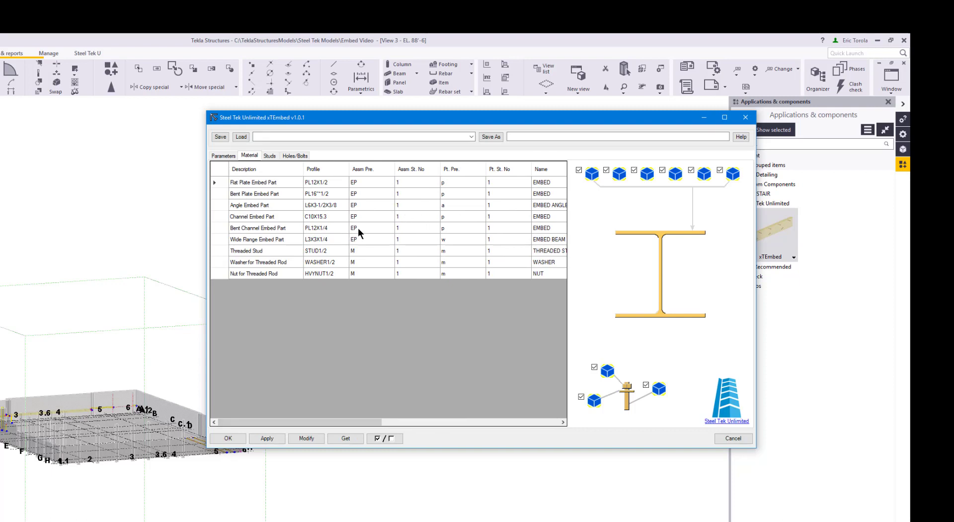
# Step: Enable the studs for the top web far side group and for both bottom web groups
pyautogui.click(270, 157)
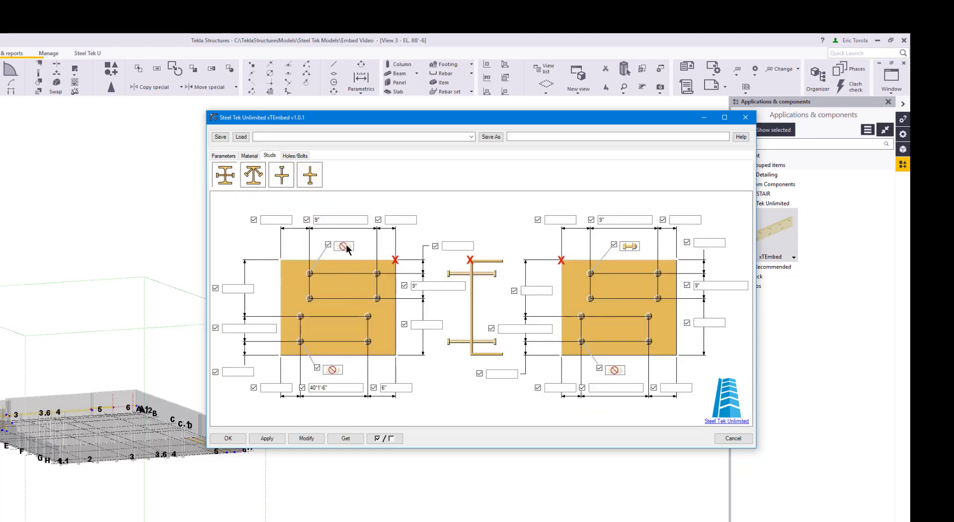
pyautogui.click(347, 249)
pyautogui.click(333, 370)
pyautogui.click(617, 370)
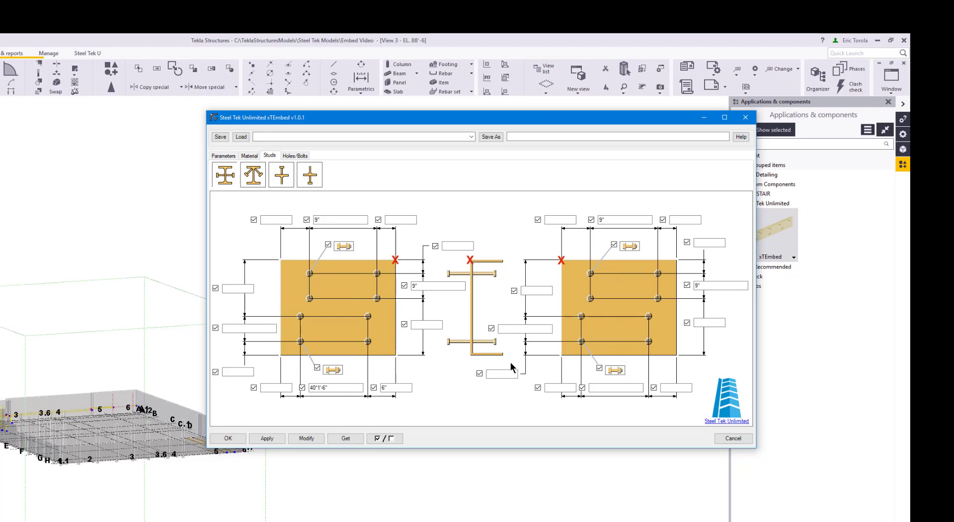
# Step: Load the saved Stud bolt properties into the top web near side stud group
pyautogui.doubleClick(634, 248)
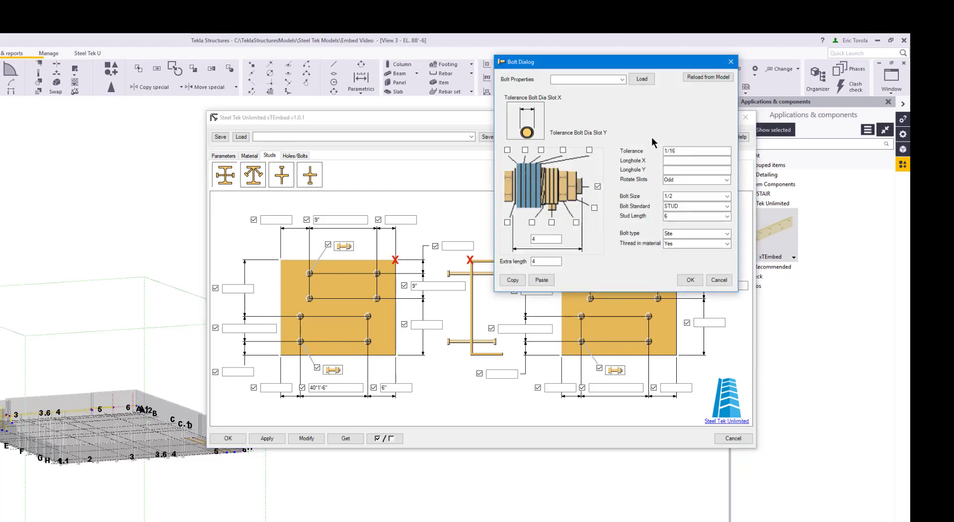
pyautogui.click(622, 80)
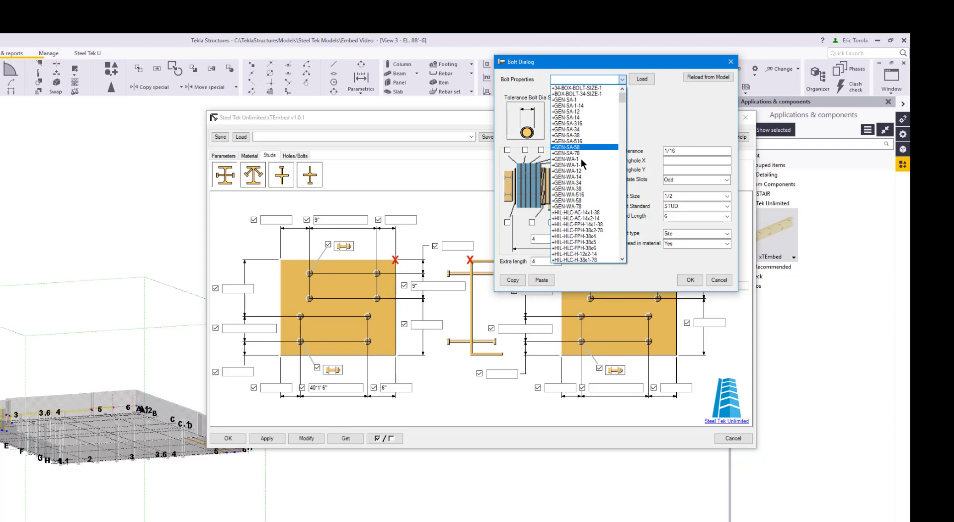
pyautogui.scroll(-20, 581, 142)
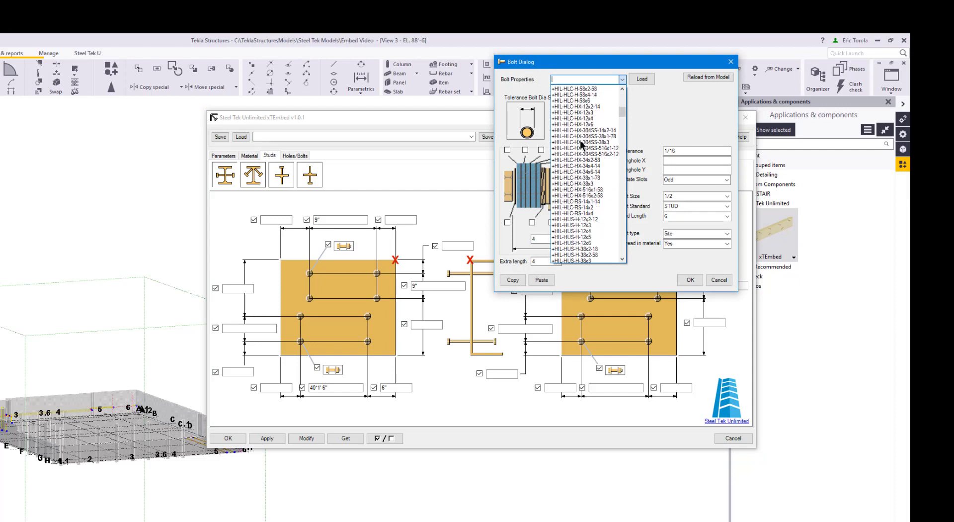
pyautogui.moveTo(632, 124); pyautogui.dragTo(641, 261)
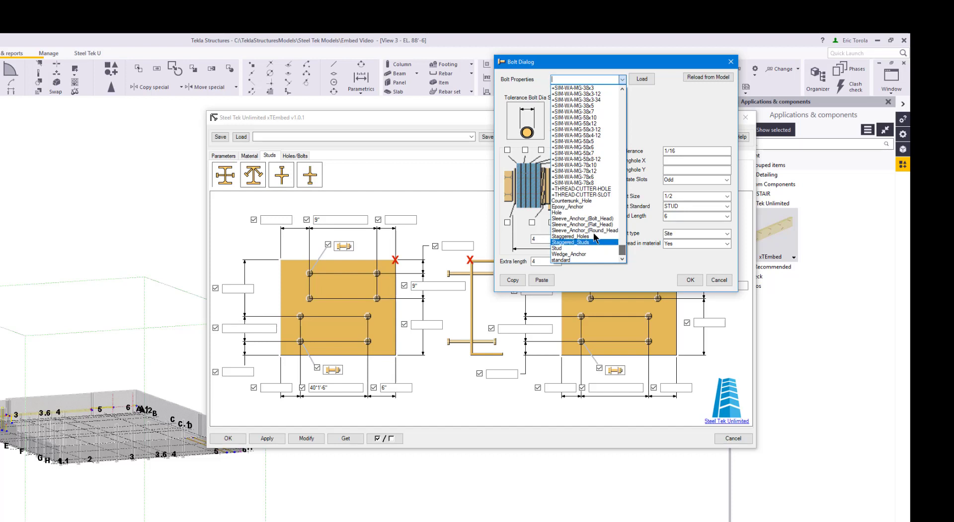
pyautogui.click(567, 248)
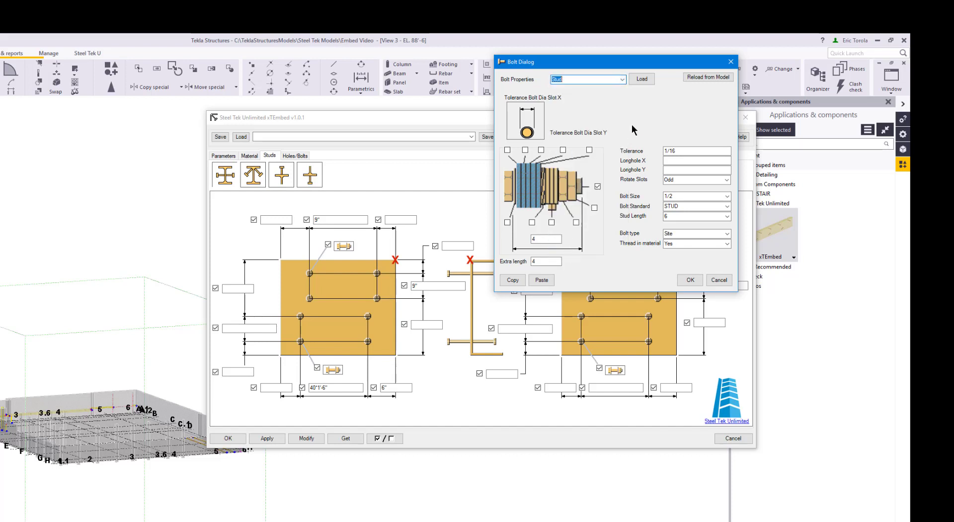
pyautogui.click(641, 78)
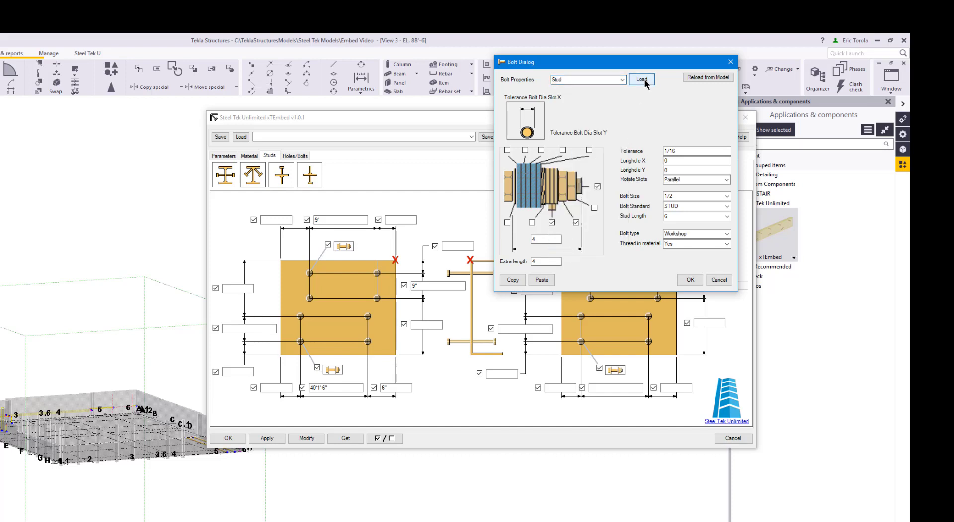
# Step: Set the top web near side stud's bolt size to 5/8 and stud length to 6"3/8, and accept the settings
pyautogui.click(727, 216)
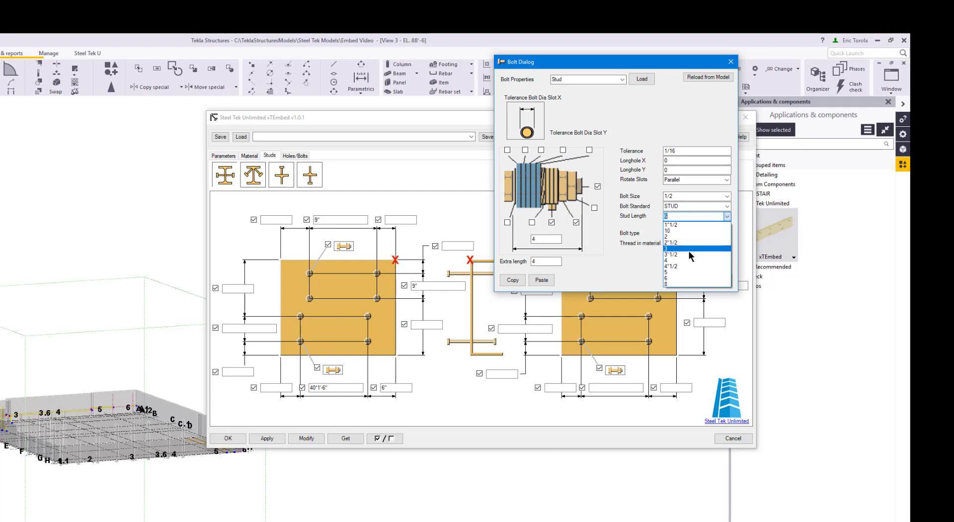
pyautogui.click(684, 266)
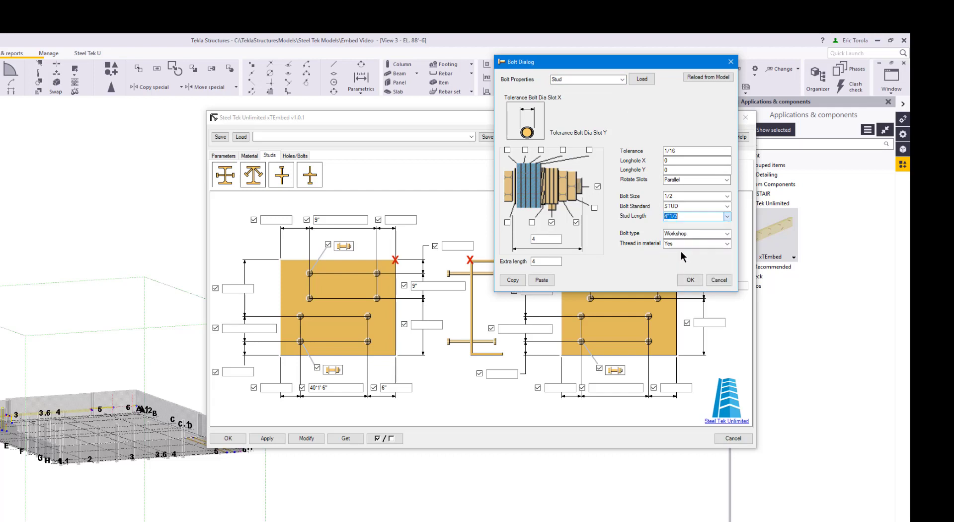
pyautogui.click(727, 196)
pyautogui.click(706, 222)
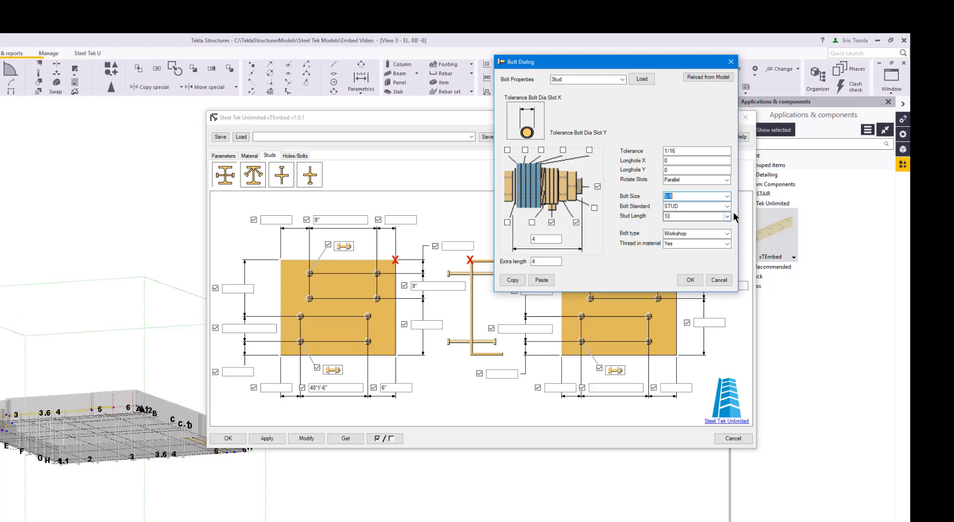
pyautogui.click(728, 216)
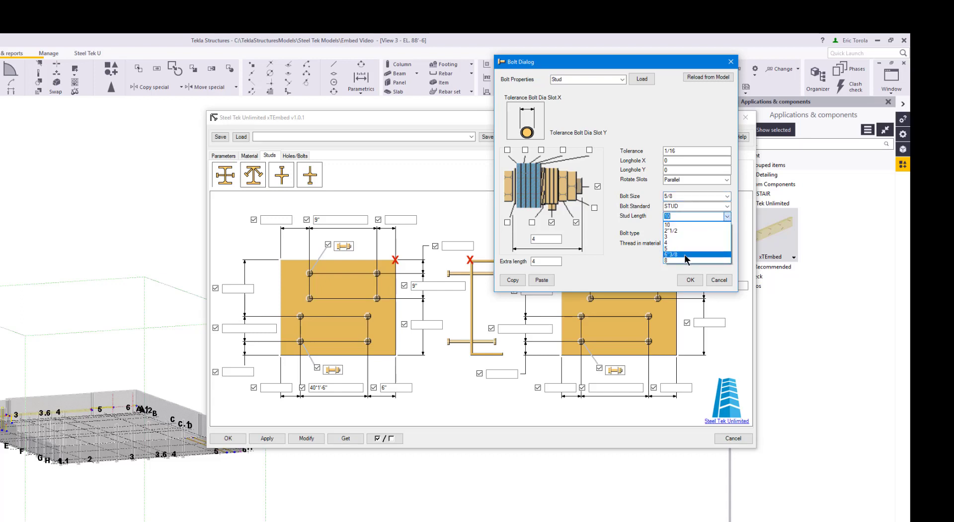
pyautogui.click(681, 254)
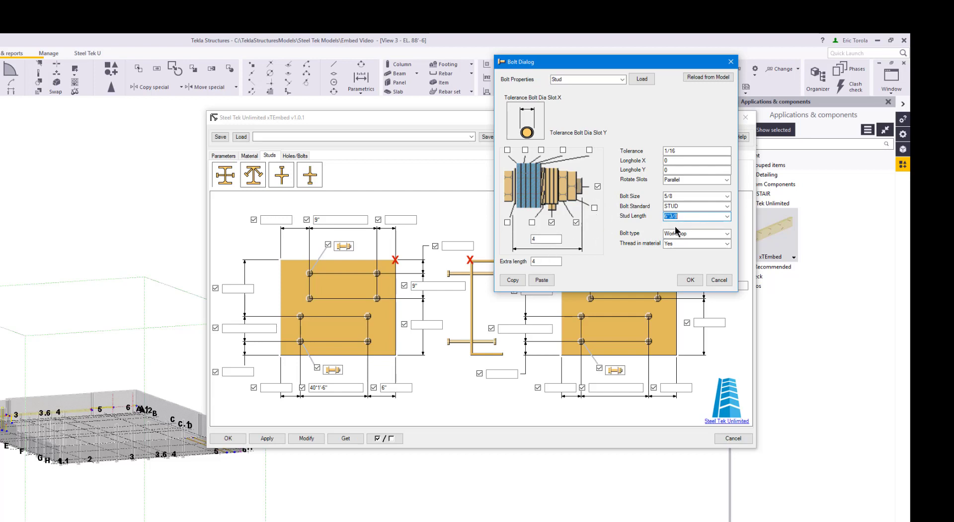
pyautogui.click(690, 280)
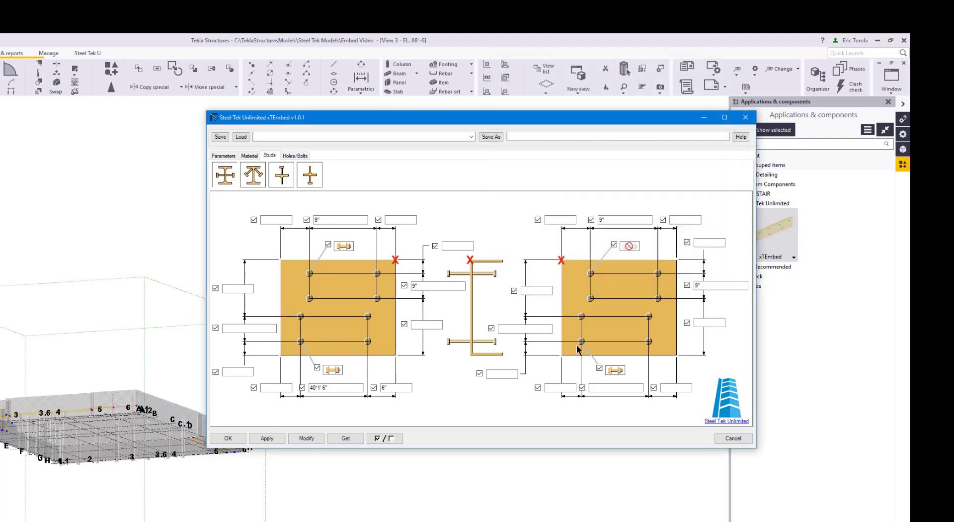
# Step: Copy the top web near side stud's properties onto the bottom web near side stud group and check them
pyautogui.click(616, 370)
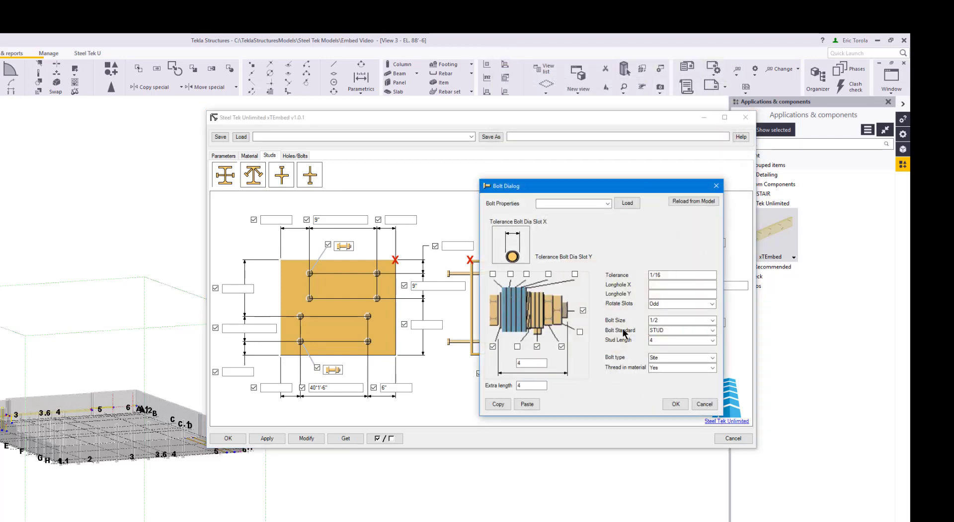
pyautogui.click(705, 404)
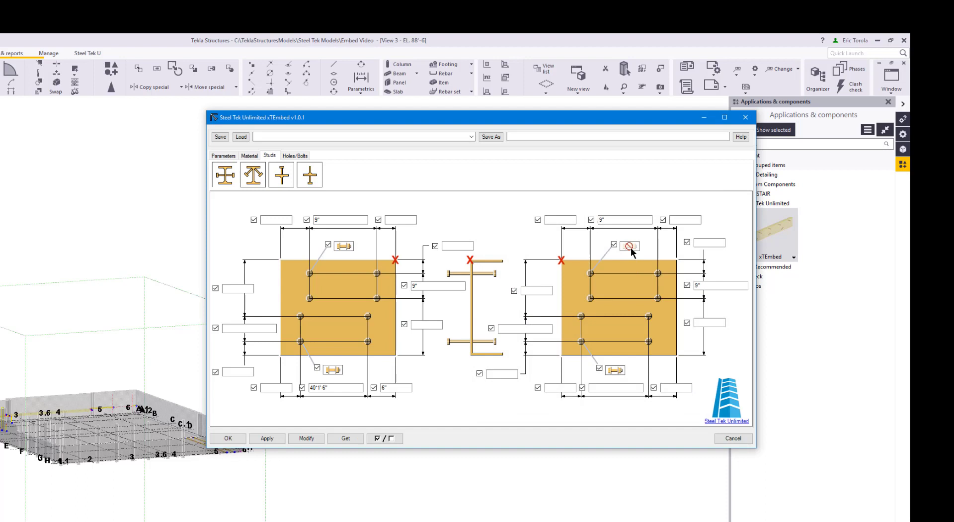
pyautogui.click(616, 370)
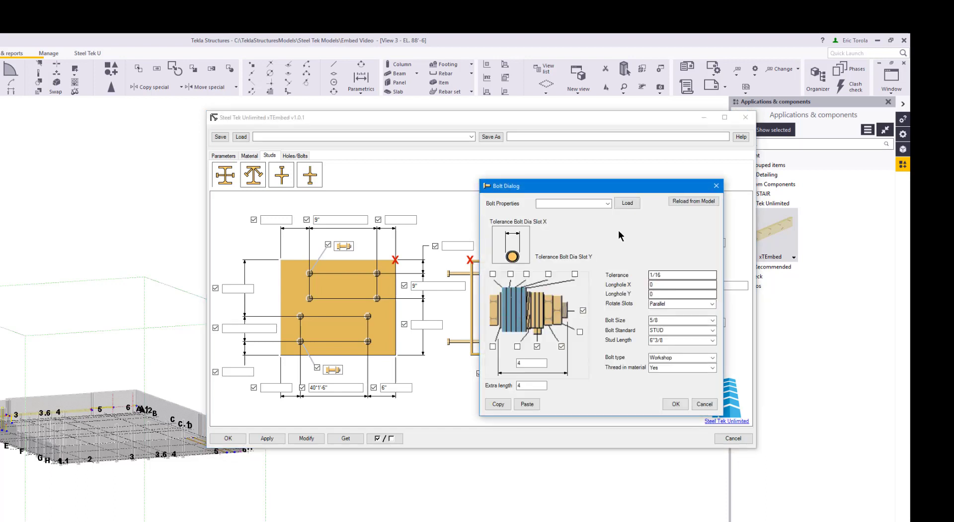
pyautogui.click(704, 404)
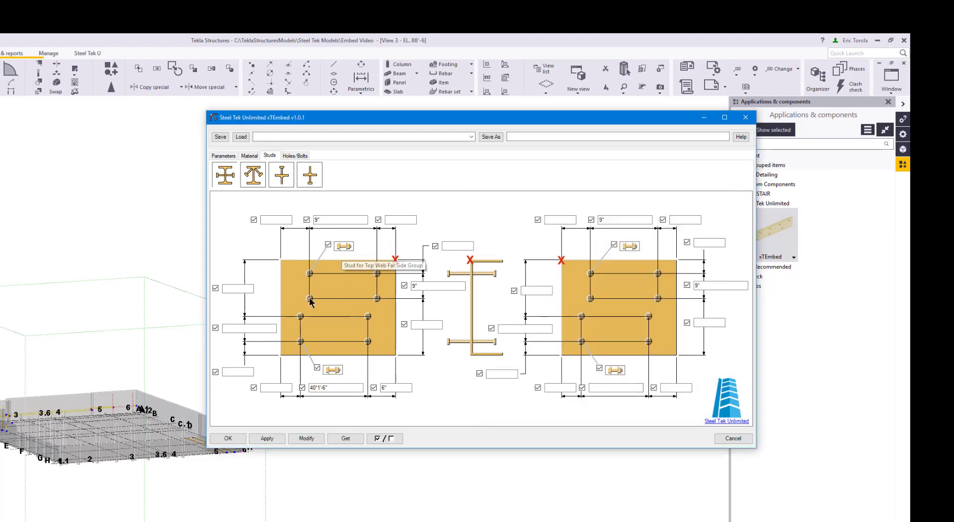
pyautogui.click(710, 243)
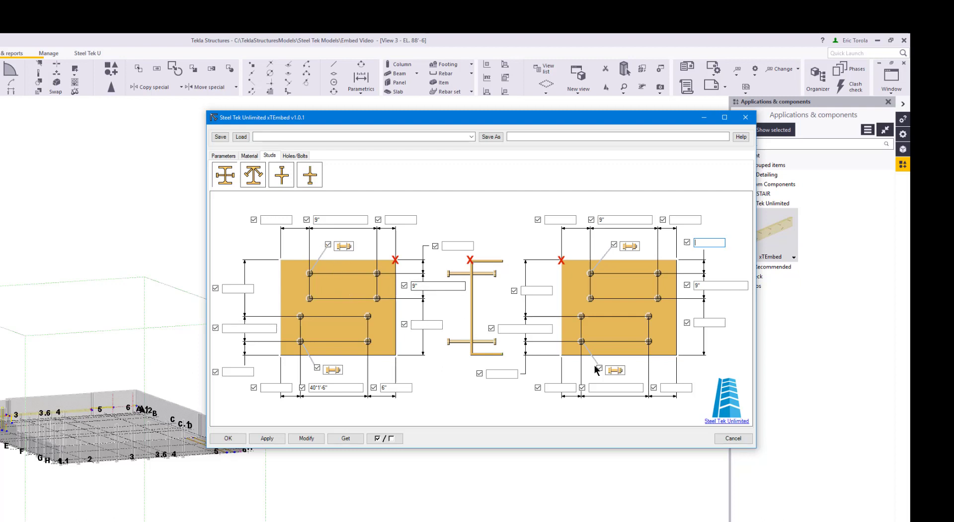
# Step: Copy the top web near side stud's properties and paste them onto the top near side group of the diagonal studs
pyautogui.click(255, 177)
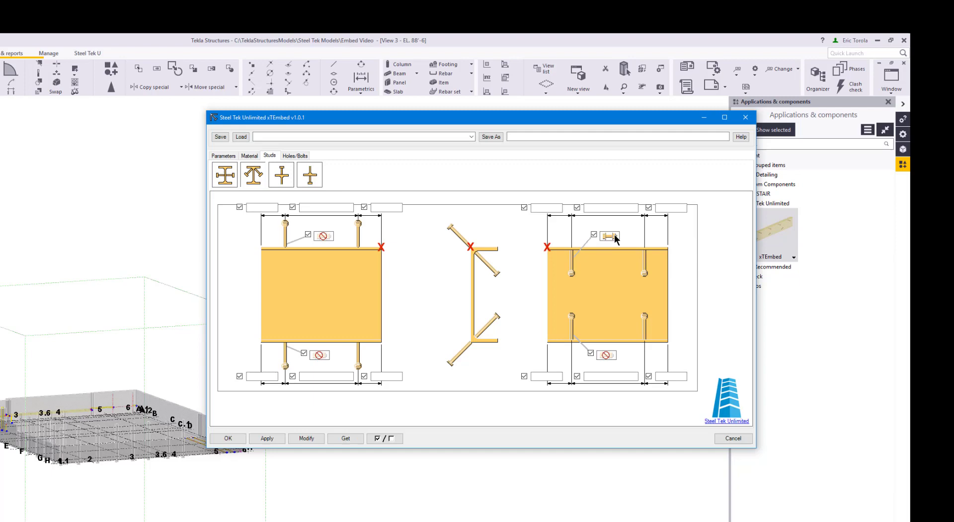
pyautogui.click(230, 178)
pyautogui.click(619, 248)
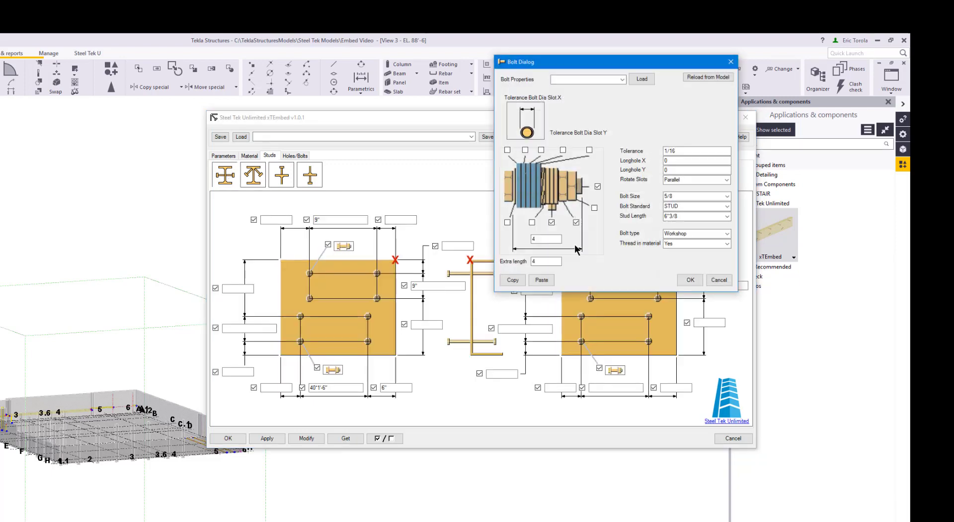
pyautogui.click(691, 280)
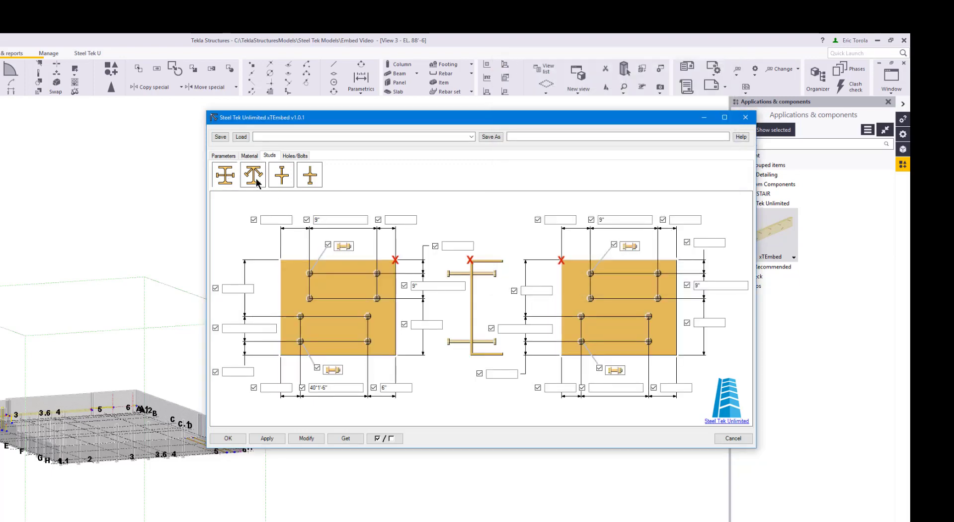
pyautogui.click(612, 235)
pyautogui.click(522, 269)
pyautogui.click(669, 270)
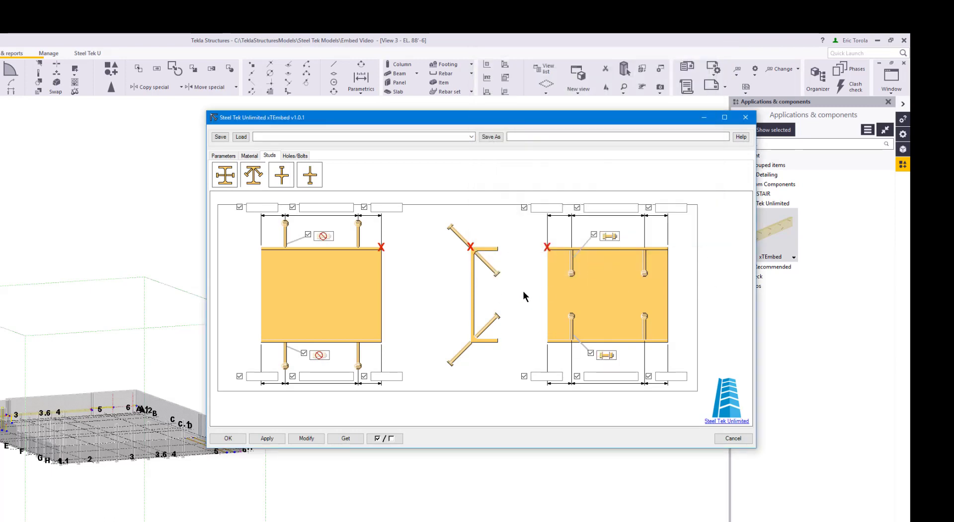
# Step: Set the near side diagonal studs' spacing to 36*24 for the top group and 24 for the bottom group
pyautogui.click(606, 208)
pyautogui.write('36*24')
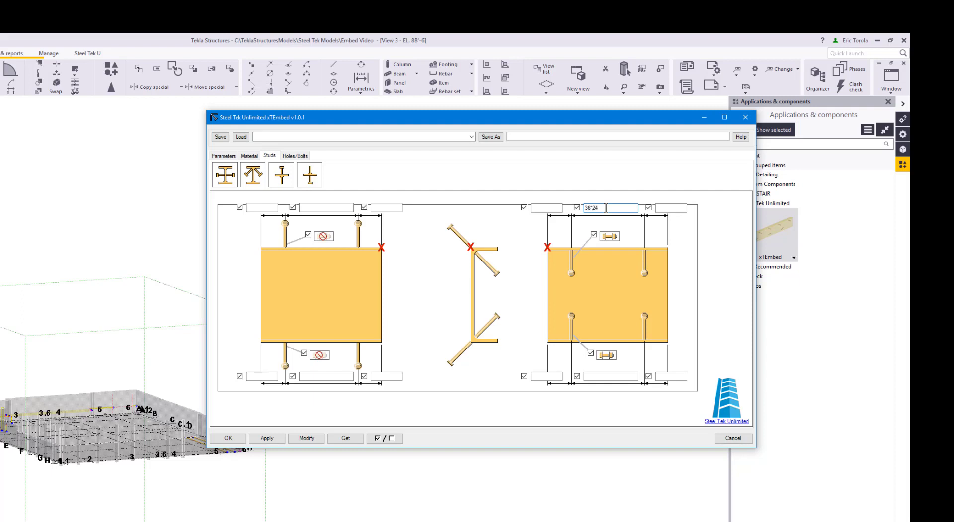
pyautogui.press('Tab')
pyautogui.click(603, 375)
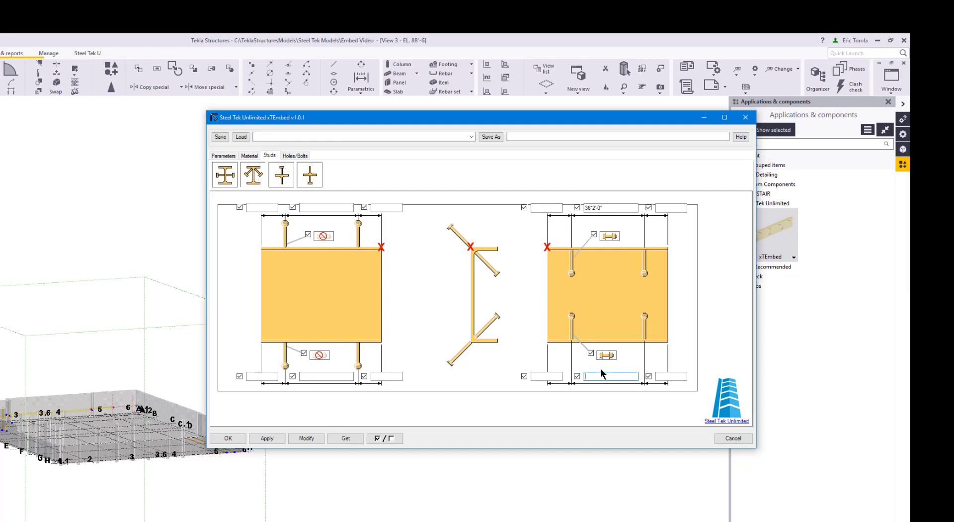
pyautogui.write('24')
pyautogui.click(557, 376)
# Step: Check the top and bottom leg stud layouts, apply the settings and place the xTEmbed component in View 1 - EL. 160'-0"
pyautogui.click(282, 175)
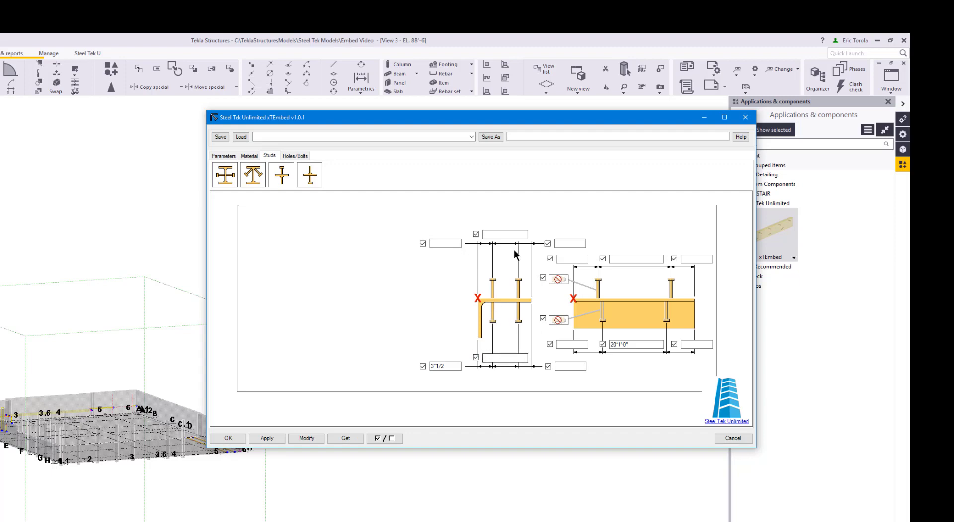
pyautogui.click(309, 176)
pyautogui.scroll(-1, 8, 396)
pyautogui.hotkey('ctrl', 'Tab')
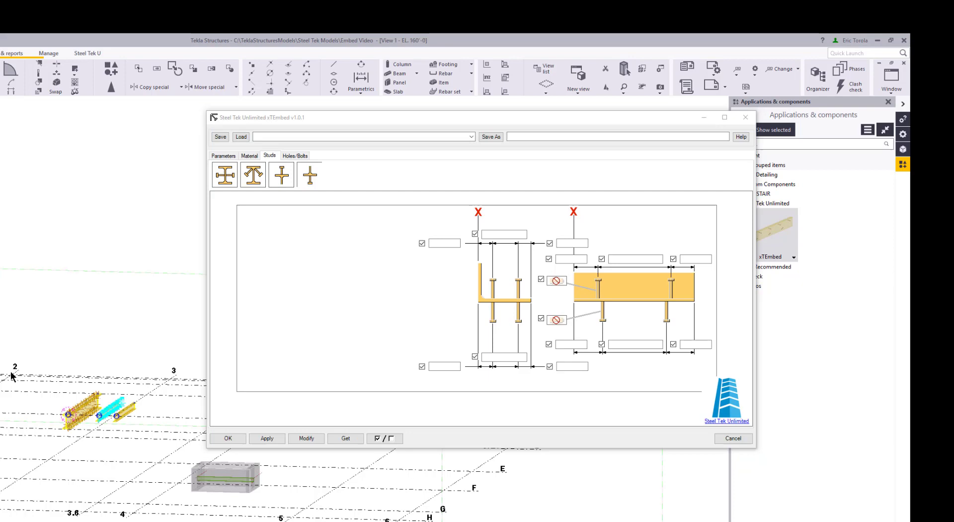
pyautogui.scroll(3, 10, 375)
pyautogui.click(266, 439)
pyautogui.click(779, 245)
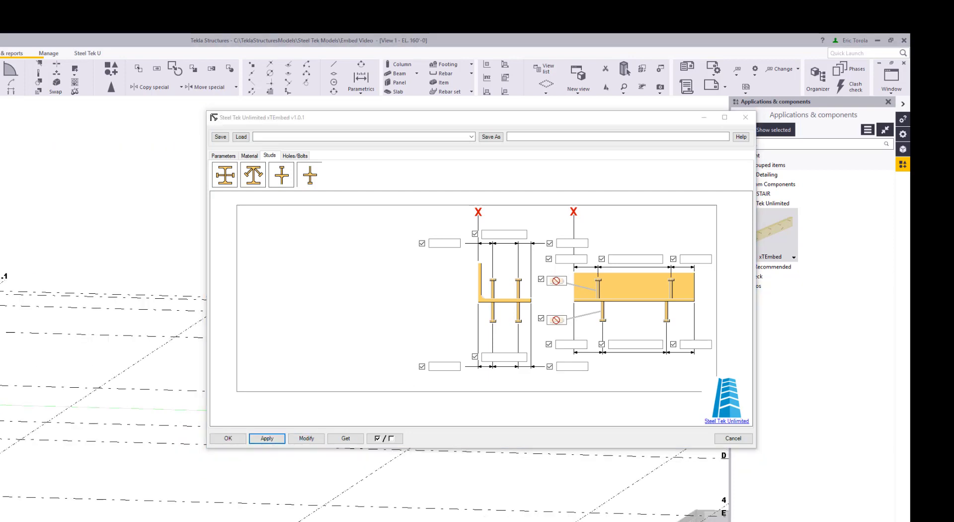
pyautogui.scroll(4, 80, 447)
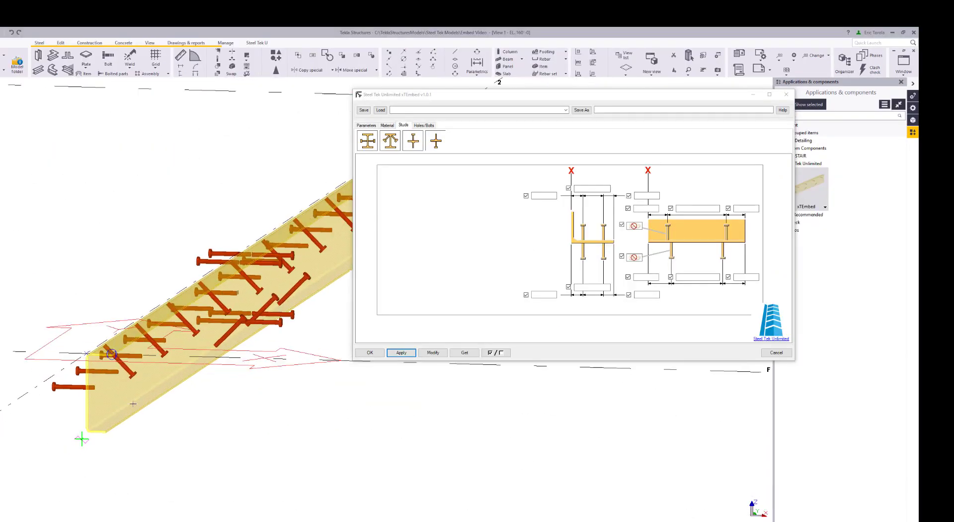
pyautogui.rightClick(133, 396)
pyautogui.click(158, 405)
# Step: Examine the placed embed's studs along its full length and at the joint between its pieces
pyautogui.keyDown('ctrl'); pyautogui.moveTo(120, 346); pyautogui.dragTo(48, 372, button='middle'); pyautogui.keyUp('ctrl')
pyautogui.scroll(-2, 49, 373)
pyautogui.scroll(2, 272, 293)
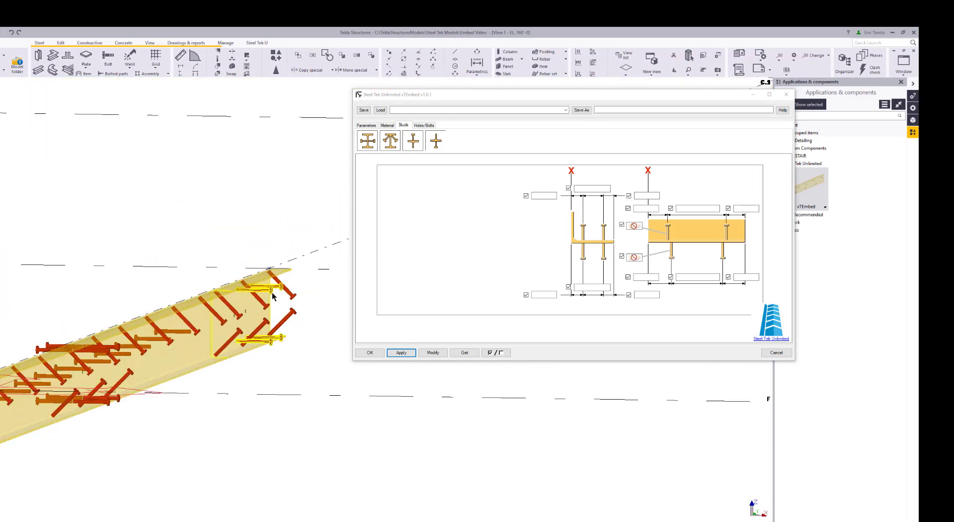
pyautogui.keyDown('ctrl'); pyautogui.moveTo(272, 293); pyautogui.dragTo(206, 300, button='middle'); pyautogui.keyUp('ctrl')
pyautogui.scroll(-4, 298, 319)
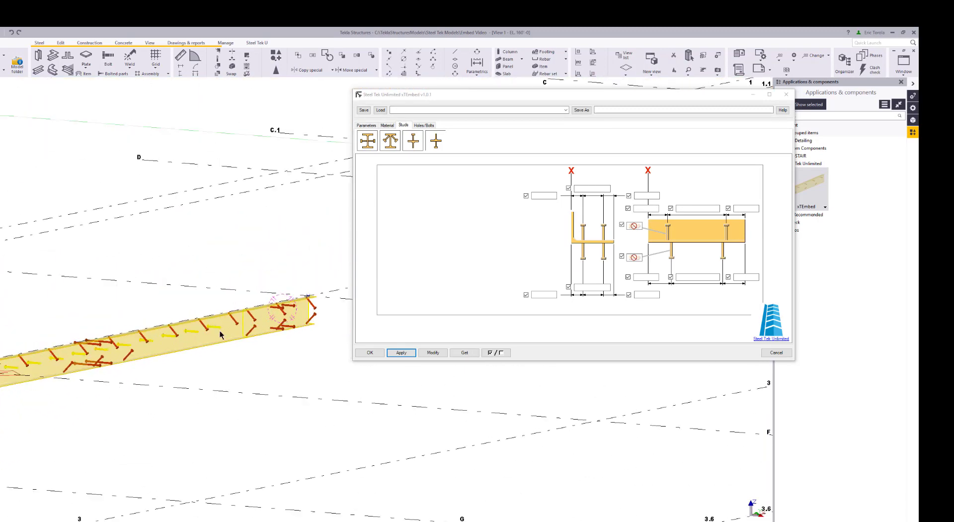
pyautogui.moveTo(219, 334); pyautogui.dragTo(286, 324, button='middle')
pyautogui.click(50, 353)
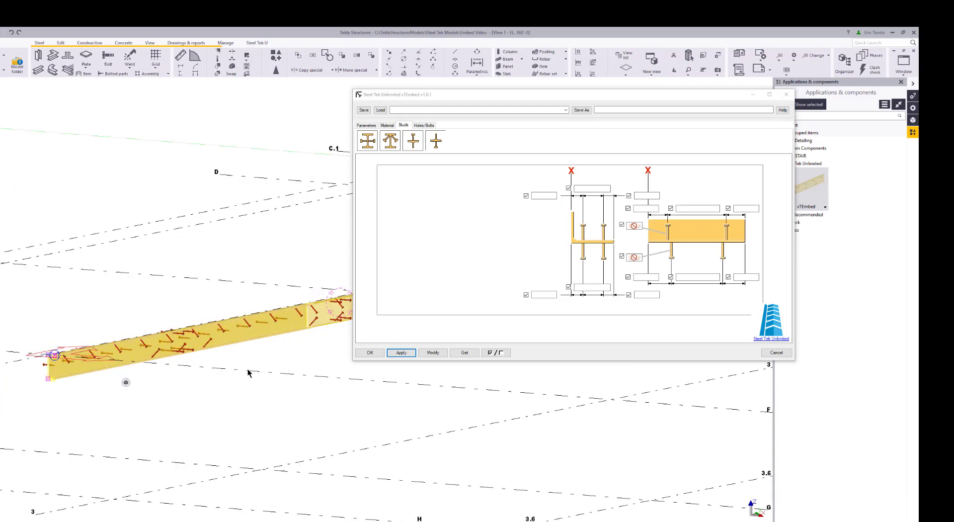
pyautogui.scroll(2, 255, 328)
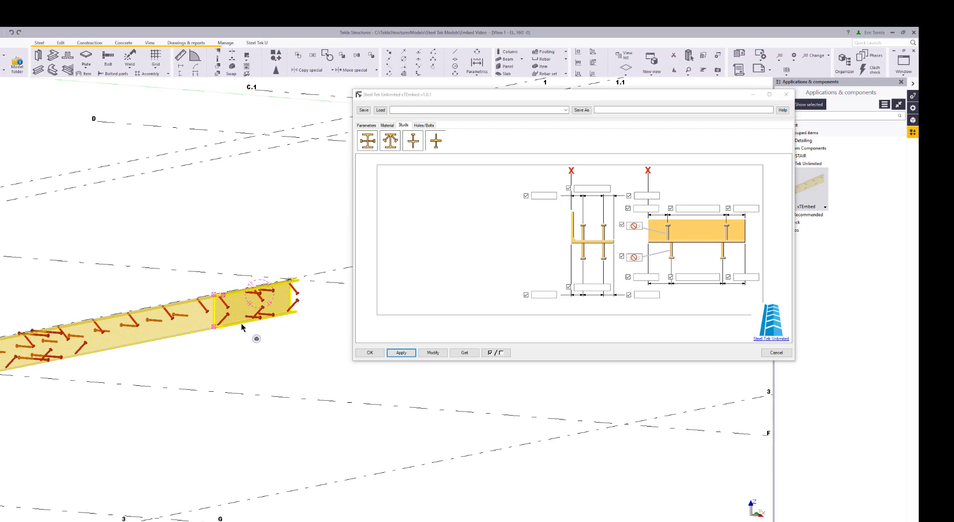
pyautogui.scroll(3, 241, 323)
pyautogui.scroll(-5, 265, 298)
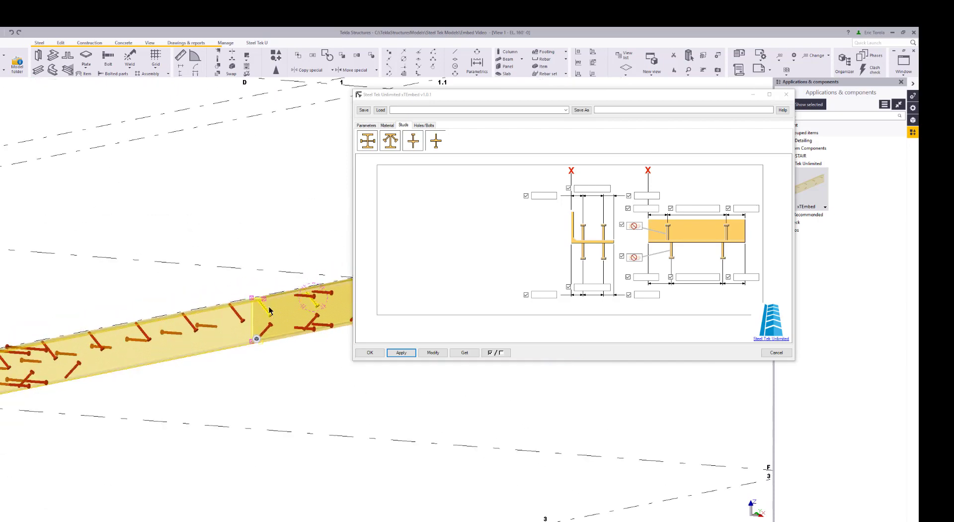
pyautogui.keyDown('ctrl'); pyautogui.moveTo(166, 320); pyautogui.dragTo(89, 365, button='middle'); pyautogui.keyUp('ctrl')
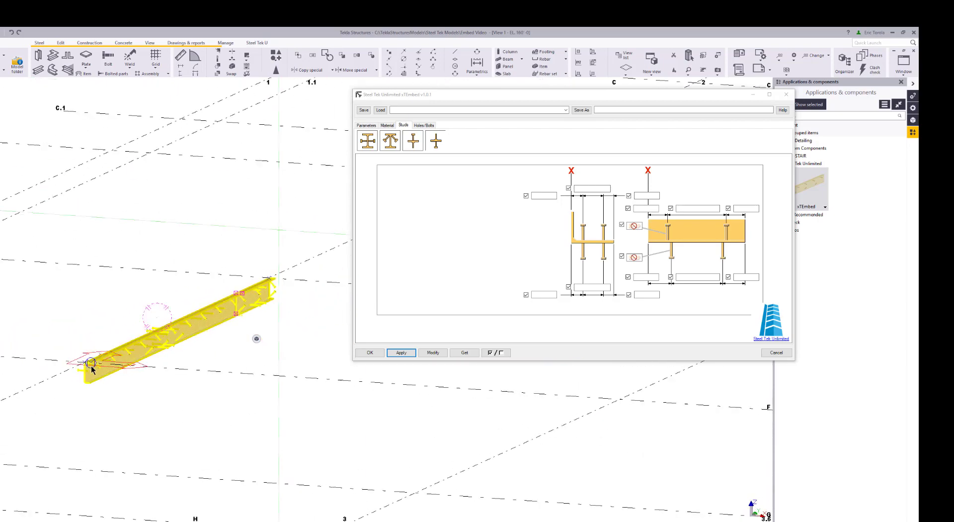
# Step: Set the embed's piece length to 10'-0", modify the component and check the individual pieces
pyautogui.click(366, 125)
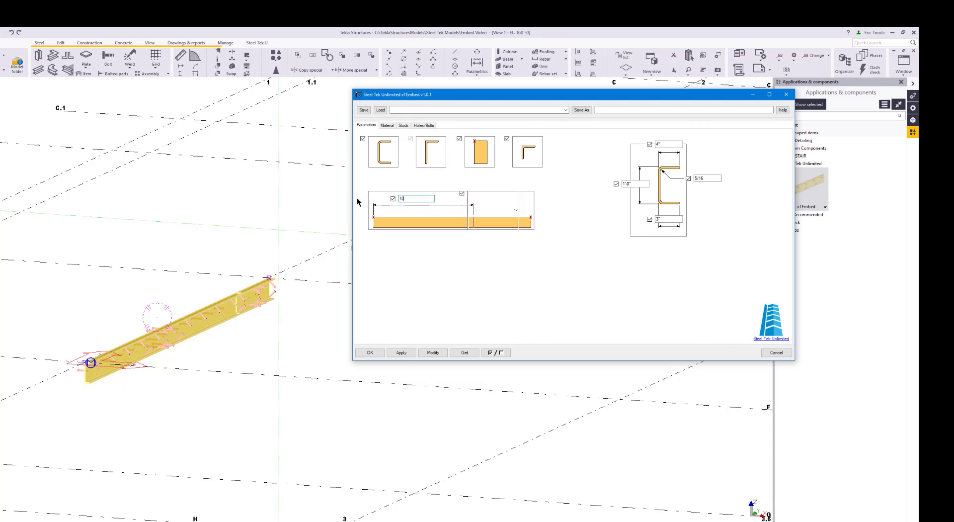
pyautogui.click(429, 352)
pyautogui.scroll(2, 151, 367)
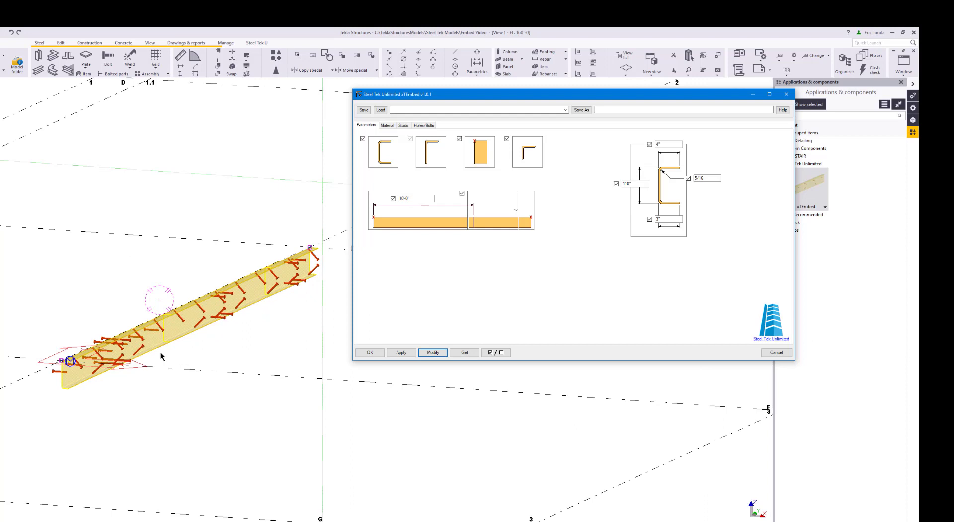
pyautogui.click(174, 339)
pyautogui.click(278, 290)
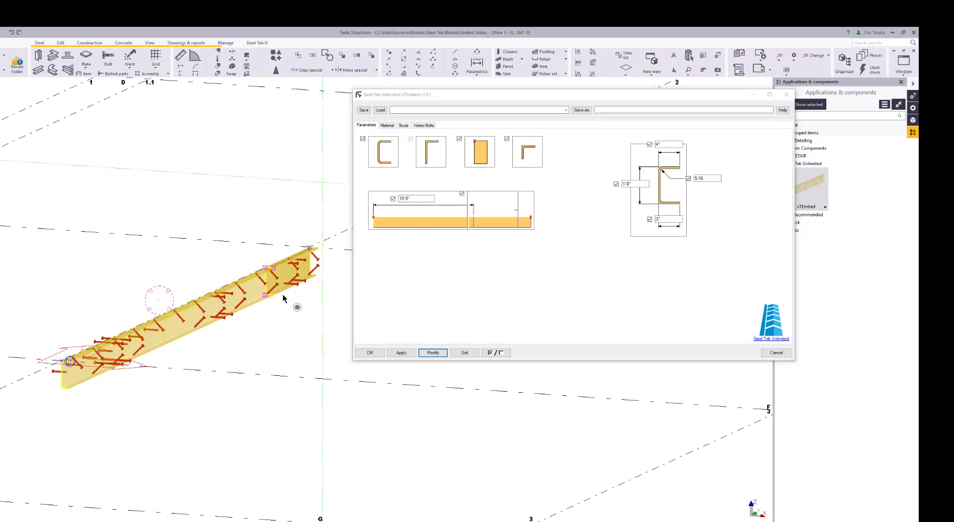
pyautogui.click(218, 348)
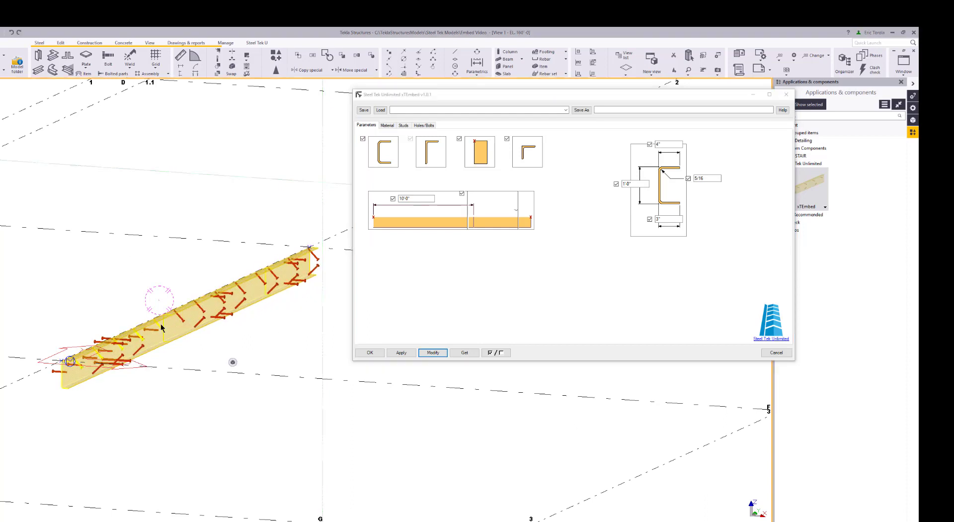
# Step: Disable the bottom web far side stud group and modify the selected embed to check its studs
pyautogui.click(69, 356)
pyautogui.click(404, 126)
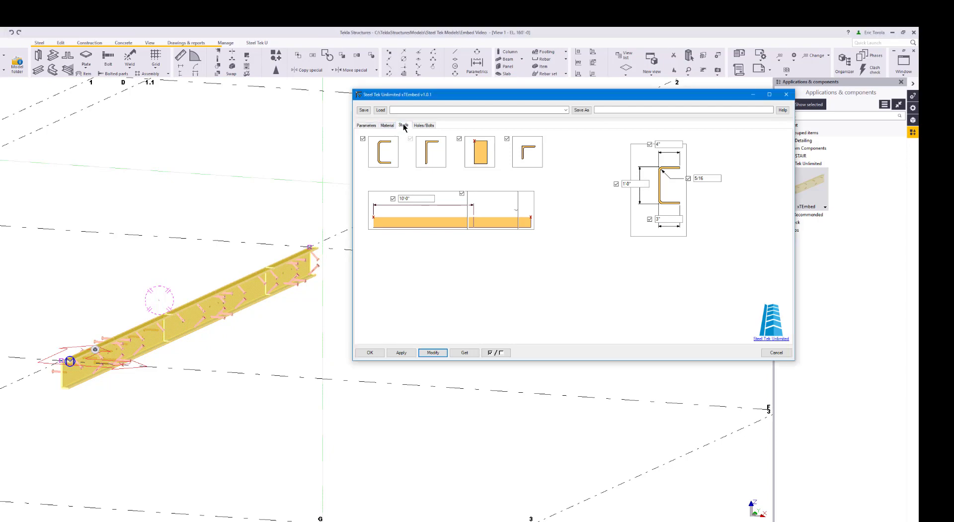
pyautogui.click(403, 125)
pyautogui.click(366, 142)
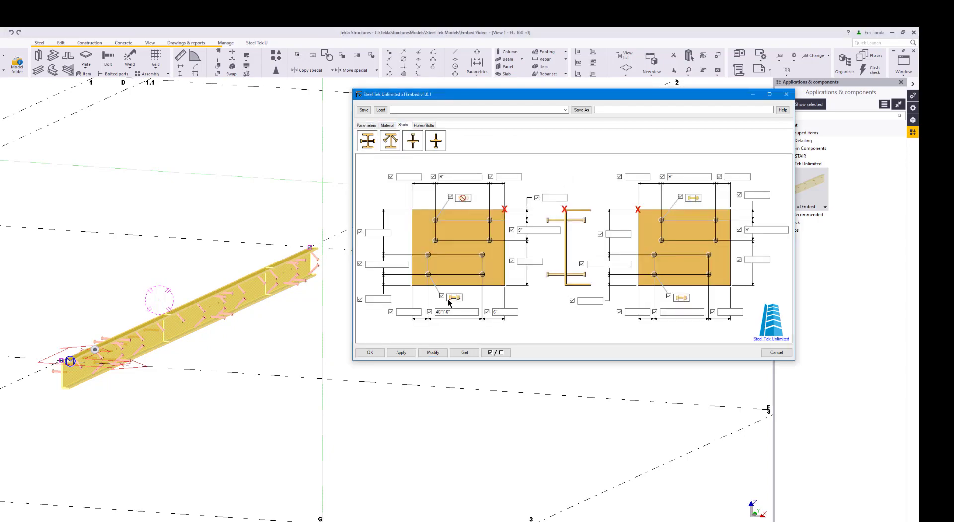
pyautogui.click(433, 353)
pyautogui.click(71, 357)
pyautogui.keyDown('ctrl'); pyautogui.moveTo(71, 357); pyautogui.dragTo(103, 388, button='middle'); pyautogui.keyUp('ctrl')
pyautogui.press('v')
pyautogui.click(293, 272)
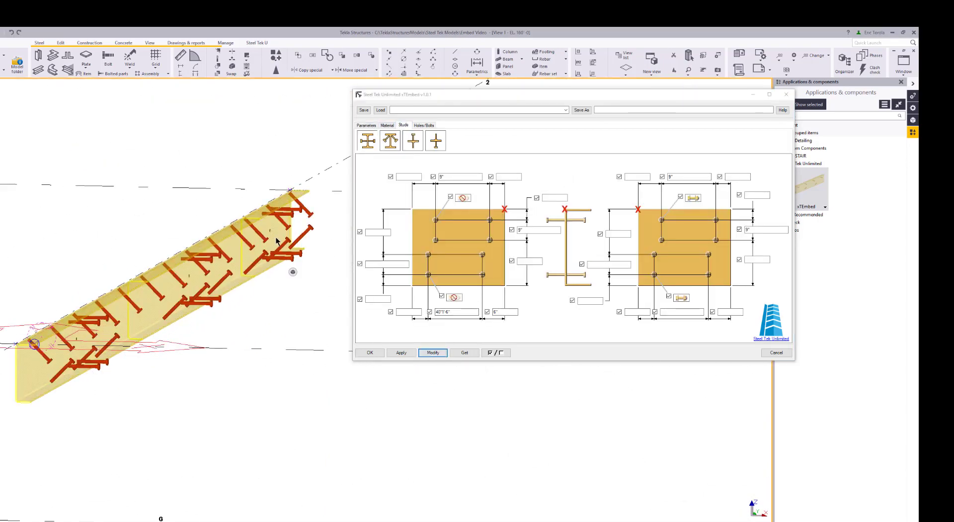
# Step: Set the top web near side studs' end offsets to 3" and top offset to 6", clearing their spacing values
pyautogui.keyDown('ctrl'); pyautogui.moveTo(293, 272); pyautogui.dragTo(44, 267, button='middle'); pyautogui.keyUp('ctrl')
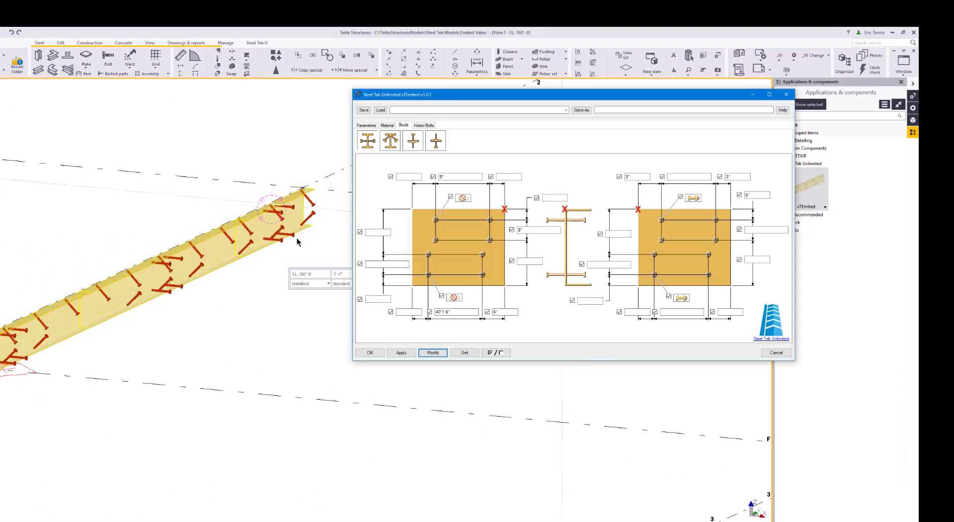
pyautogui.scroll(-2, 296, 241)
pyautogui.scroll(5, 91, 323)
# Step: Set the top web bolt group's end offsets to 1"1/2 and top and bottom offsets to 3", clear its horizontal spacing, and modify the embed
pyautogui.click(424, 125)
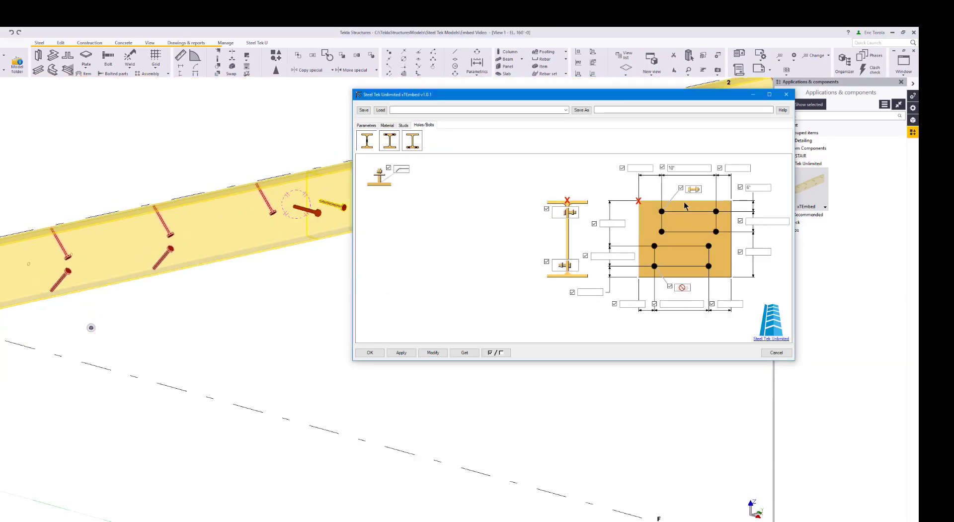
pyautogui.scroll(3, 294, 281)
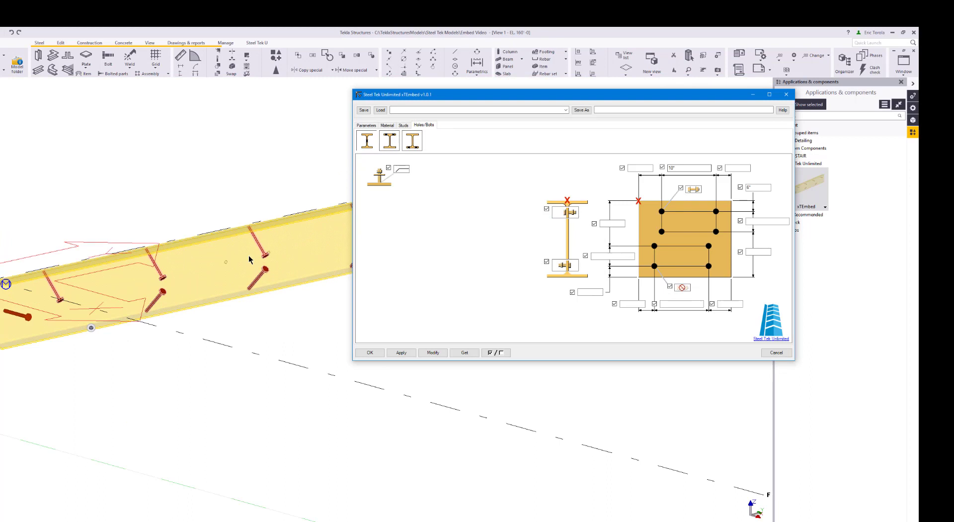
pyautogui.moveTo(685, 168); pyautogui.dragTo(628, 173)
pyautogui.write('1.5')
pyautogui.click(740, 168)
pyautogui.write('1.5')
pyautogui.moveTo(757, 188); pyautogui.dragTo(703, 192)
pyautogui.write('3')
pyautogui.click(750, 253)
pyautogui.write('3')
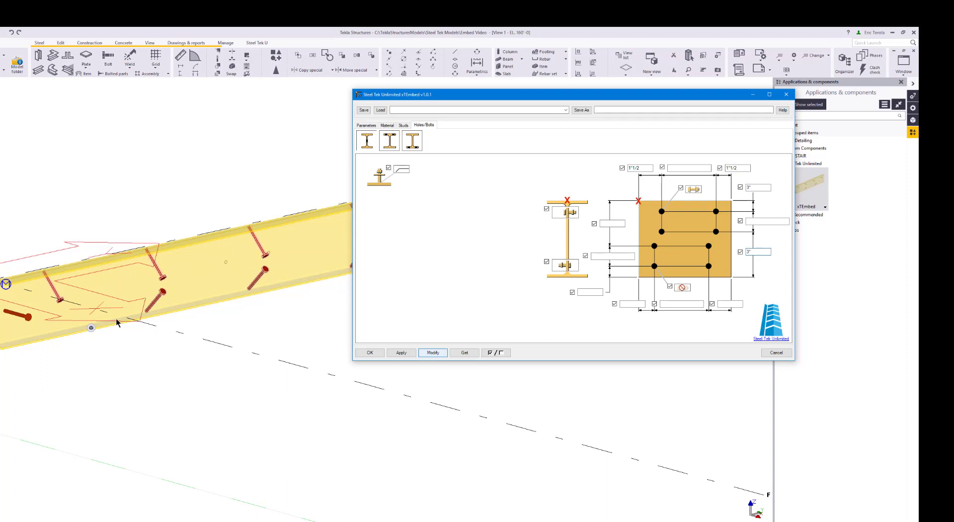
pyautogui.press('Tab')
pyautogui.scroll(-1, 75, 428)
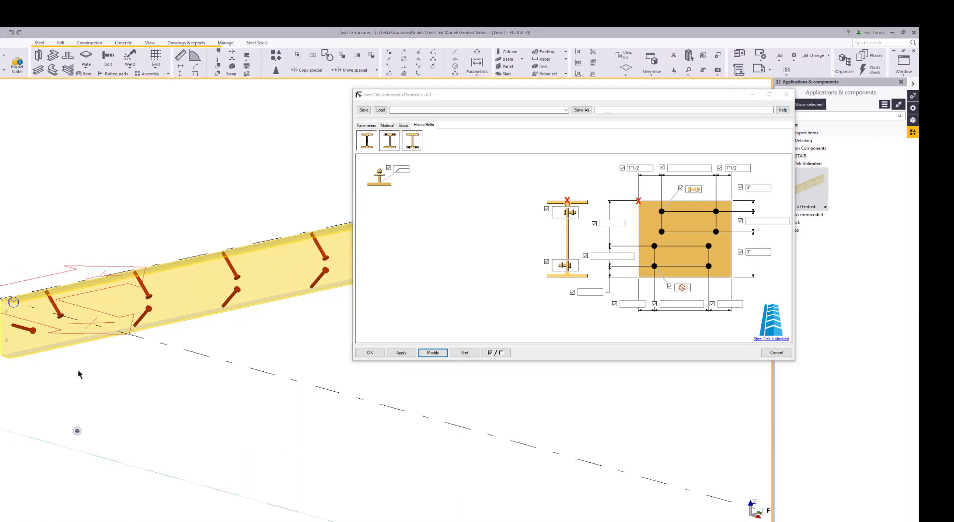
# Step: Change the web bolts' direction and set the bottom web bolt group to 1/2 A307 bolts with length 3 and assembly hardware enabled
pyautogui.click(14, 304)
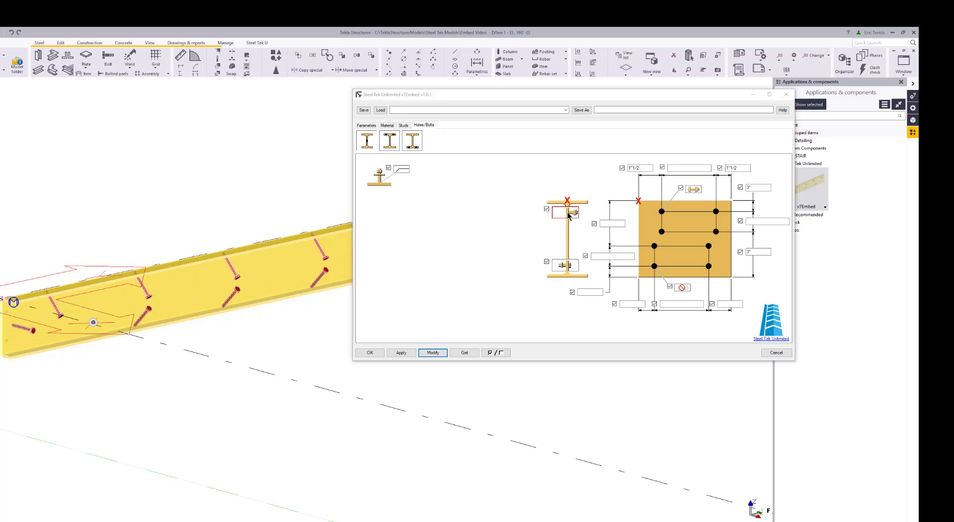
pyautogui.click(683, 288)
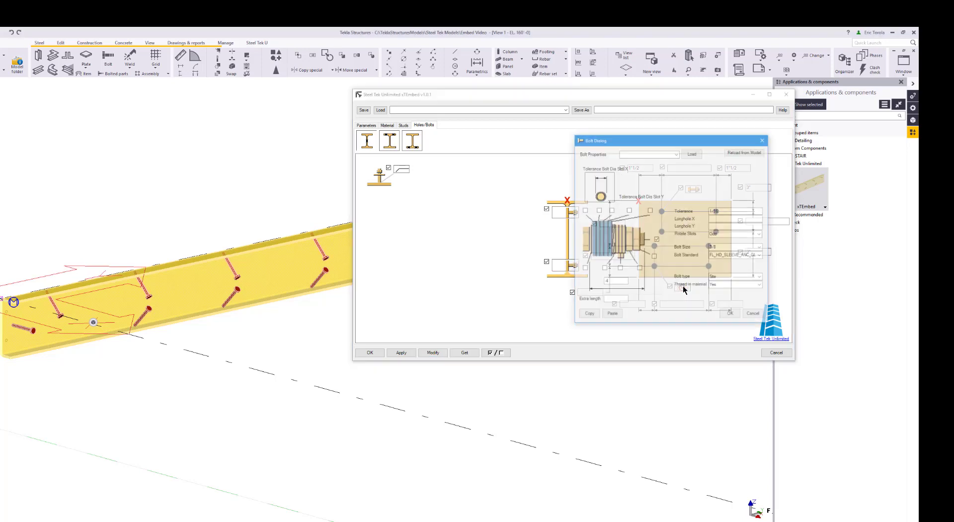
pyautogui.click(736, 255)
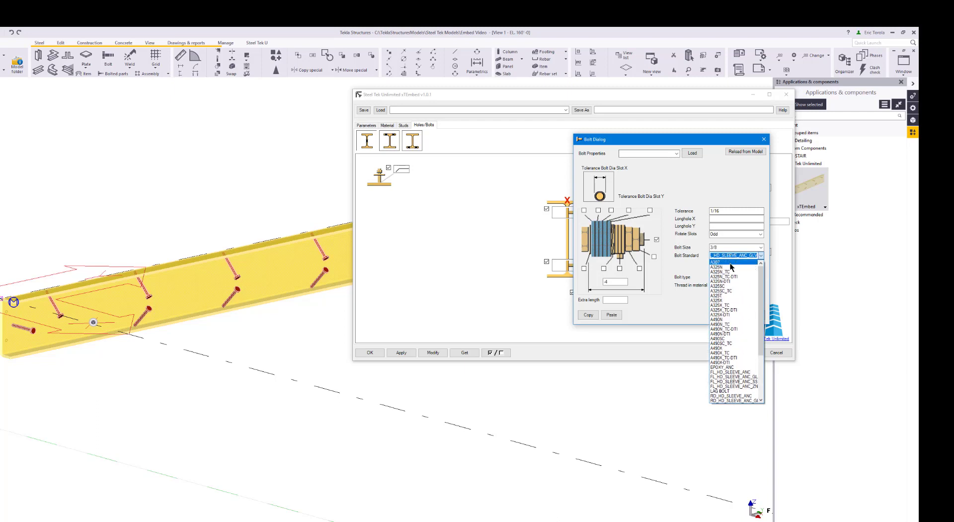
pyautogui.click(731, 263)
pyautogui.click(761, 247)
pyautogui.click(721, 263)
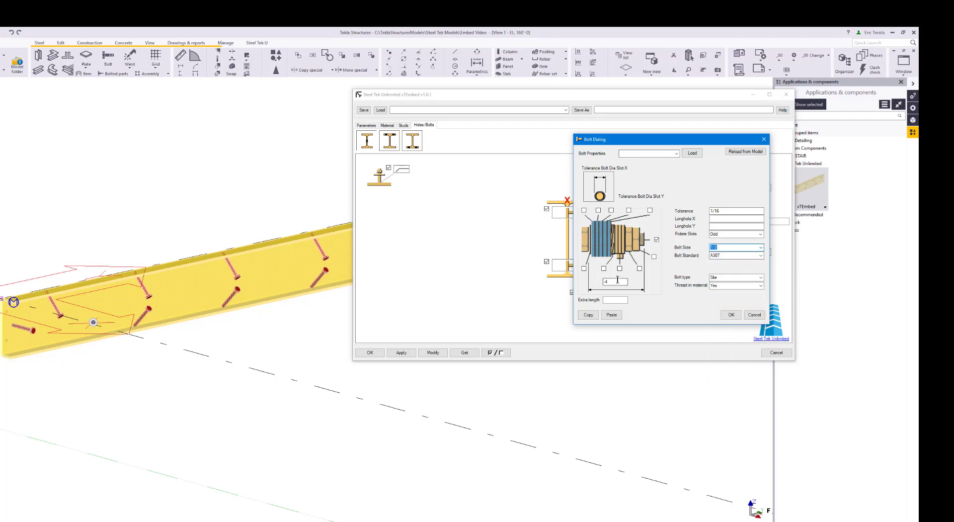
pyautogui.moveTo(621, 282); pyautogui.dragTo(547, 285)
pyautogui.write('4')
pyautogui.click(640, 269)
pyautogui.click(731, 315)
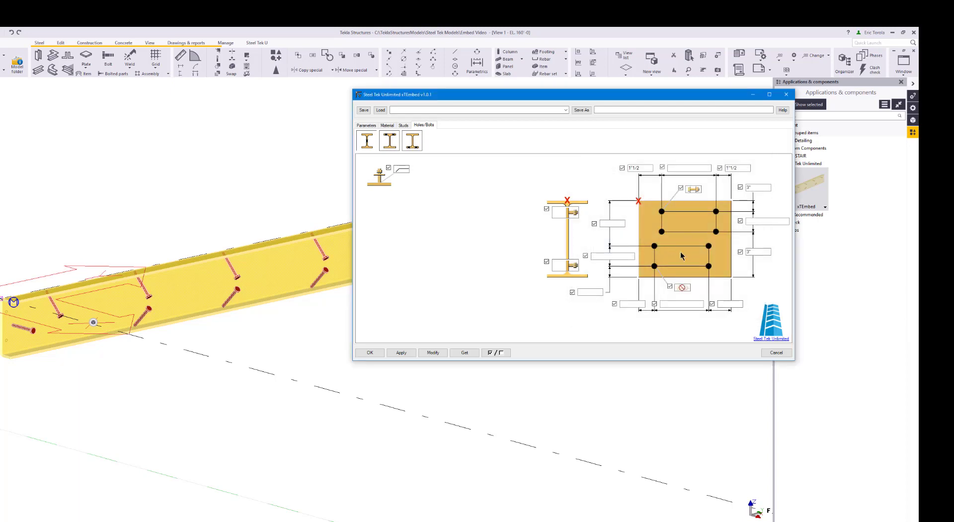
pyautogui.click(684, 287)
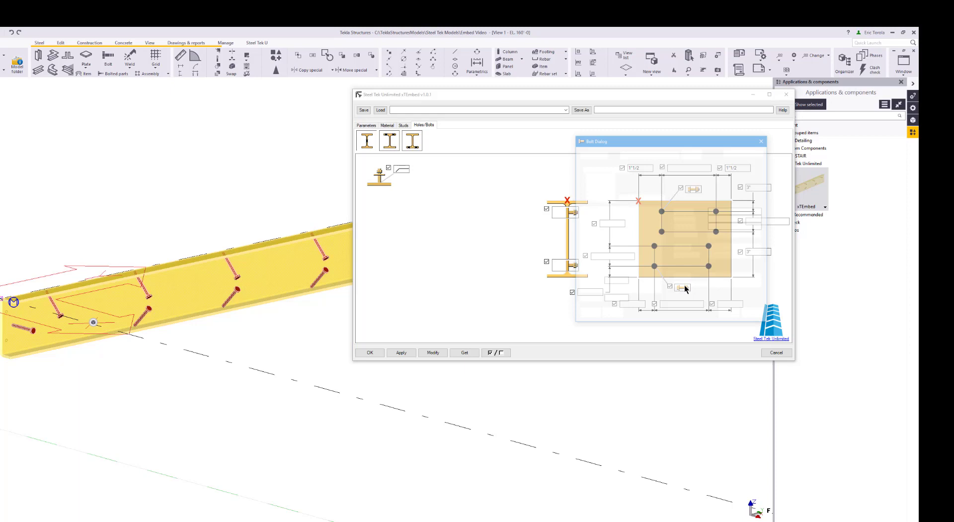
pyautogui.click(731, 314)
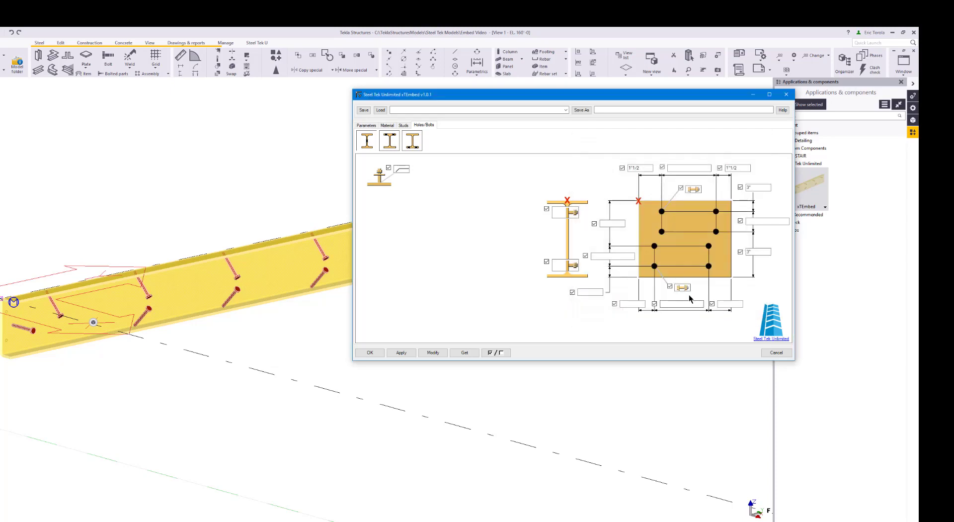
# Step: Copy the bottom web bolt group's properties and paste them onto the top web bolt group
pyautogui.click(683, 287)
pyautogui.click(657, 240)
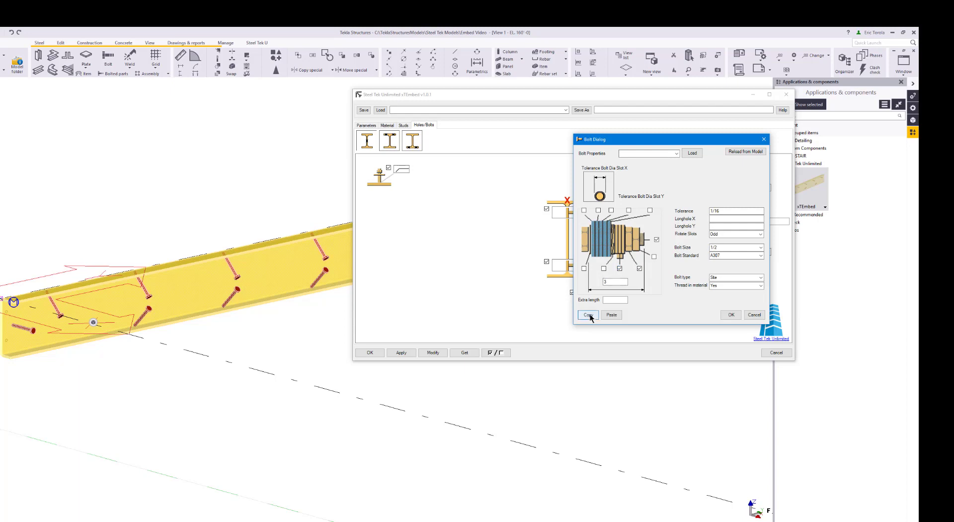
pyautogui.click(732, 314)
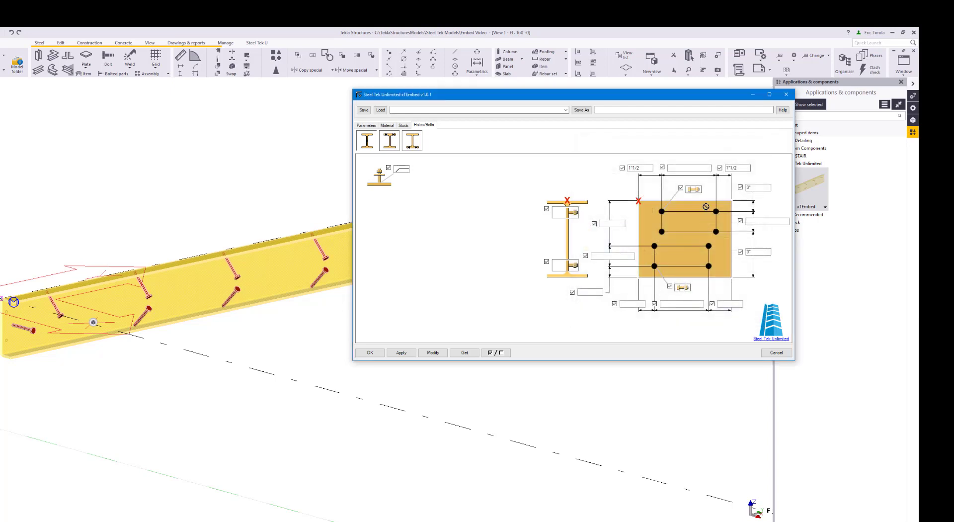
pyautogui.click(694, 191)
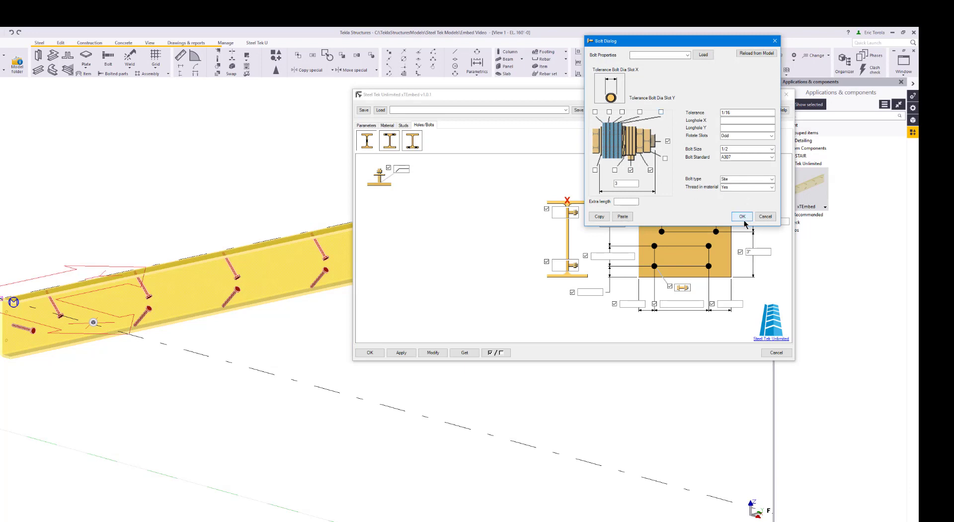
pyautogui.click(743, 221)
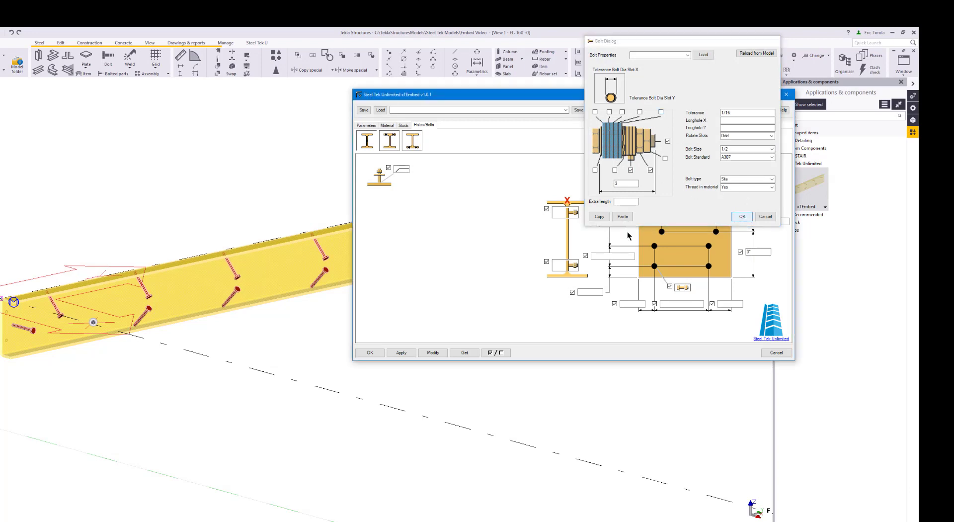
# Step: Set the top web bolt group's start offset to 6" and horizontal spacing to 12*24, clearing its opposite end offset
pyautogui.click(625, 303)
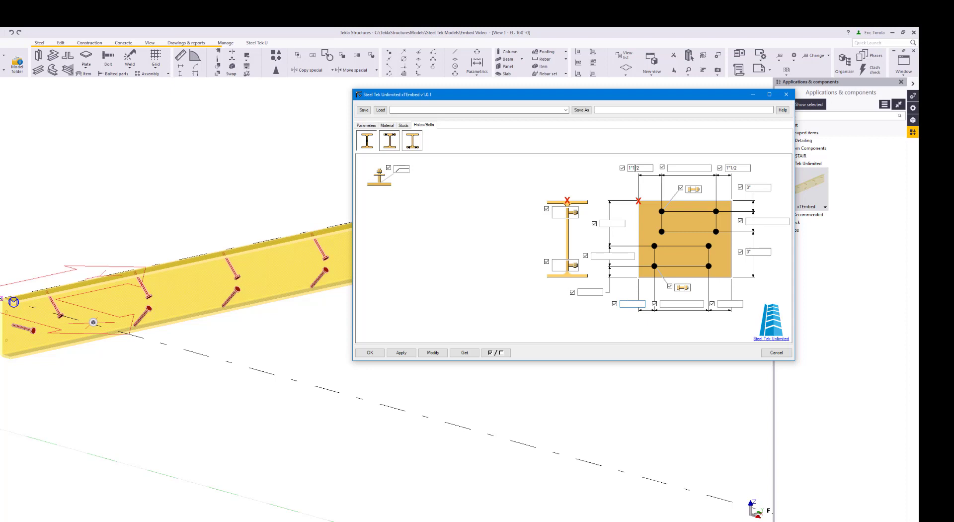
pyautogui.moveTo(646, 168); pyautogui.dragTo(572, 169)
pyautogui.write('6')
pyautogui.click(672, 169)
pyautogui.write('12*24')
pyautogui.moveTo(740, 168); pyautogui.dragTo(725, 168)
pyautogui.press('BackSpace')
# Step: Give the bottom web bolt group a 12" start offset and 12*24 spacing, with 2.5" edge offsets for both web bolt groups
pyautogui.click(632, 304)
pyautogui.write('12')
pyautogui.click(673, 302)
pyautogui.write('12*274')
pyautogui.press('BackSpace')
pyautogui.press('BackSpace')
pyautogui.write('4')
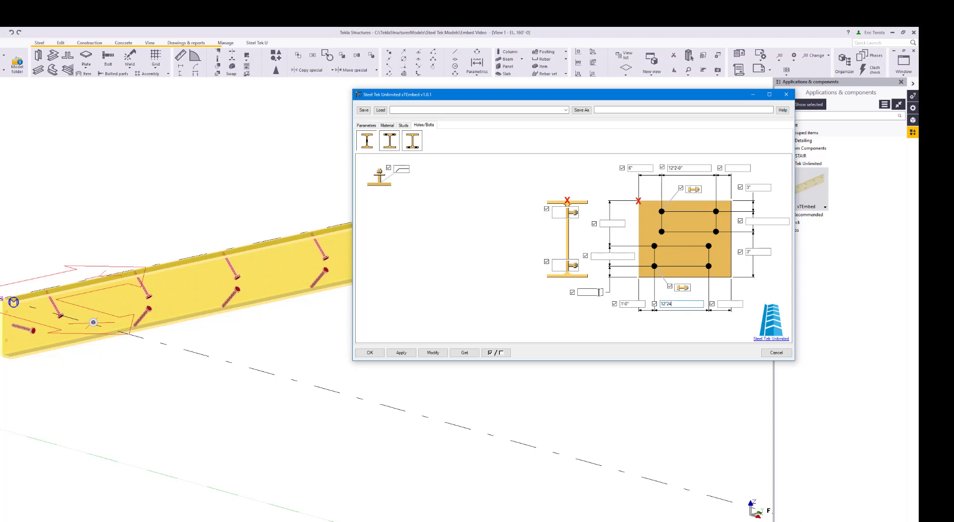
pyautogui.moveTo(755, 188); pyautogui.dragTo(735, 190)
pyautogui.write('2.5')
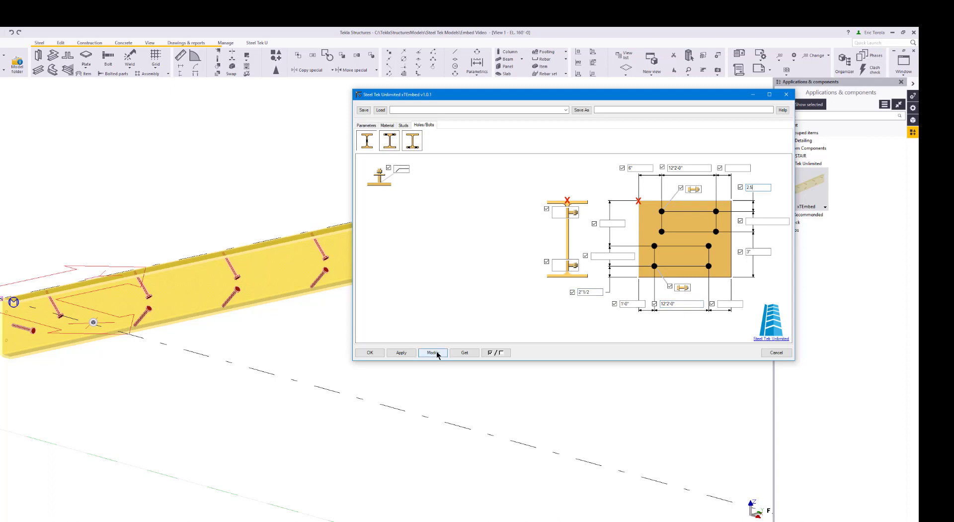
# Step: Review the stud weld settings and accept them
pyautogui.click(403, 169)
pyautogui.click(404, 171)
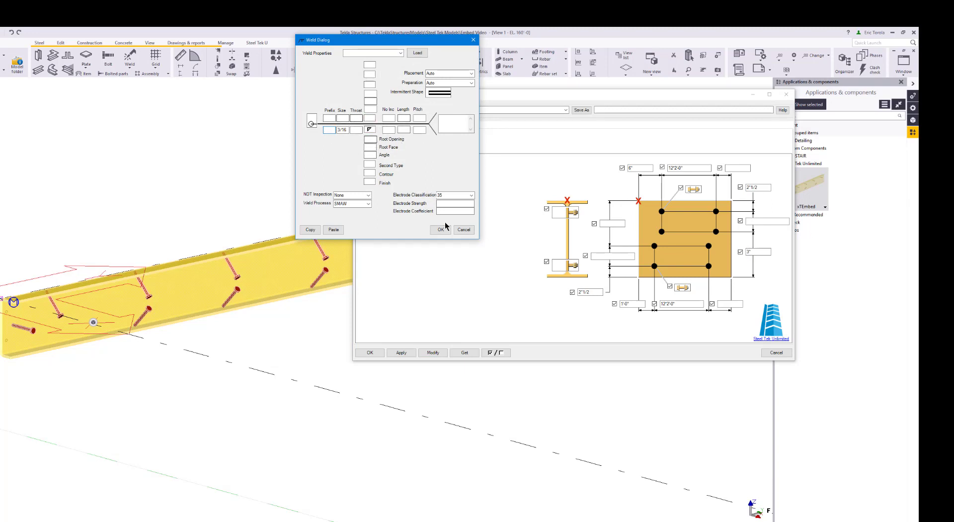
pyautogui.click(436, 231)
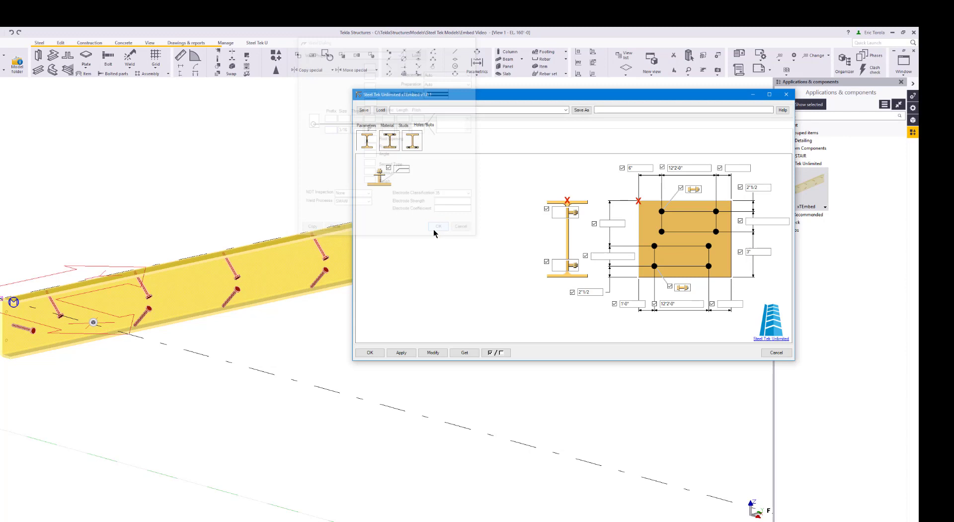
# Step: Examine the material and profile entries for the threaded stud, washer and nut
pyautogui.click(387, 126)
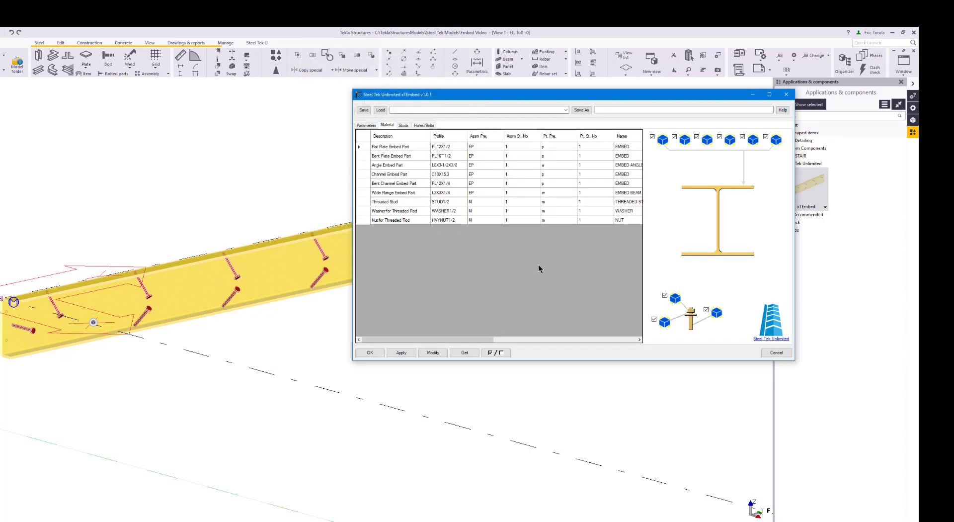
pyautogui.click(397, 202)
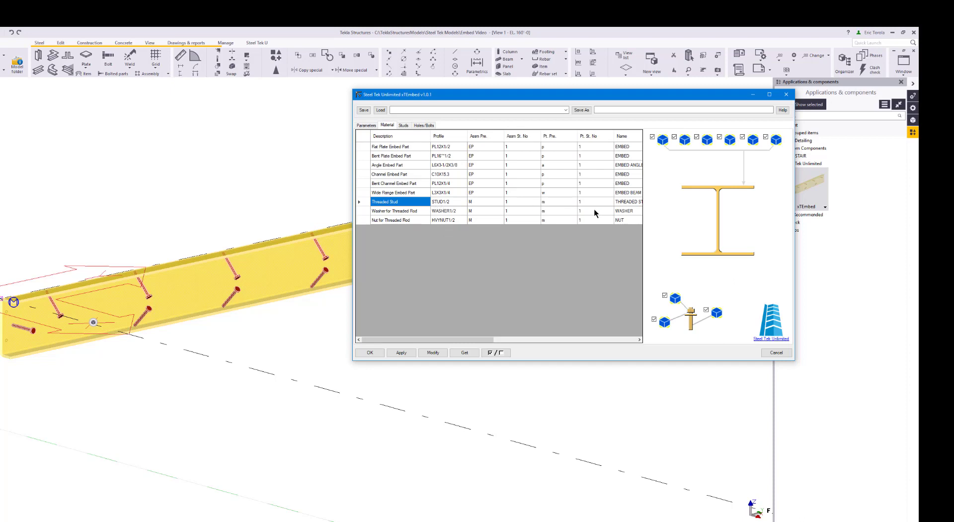
pyautogui.click(416, 211)
pyautogui.click(405, 221)
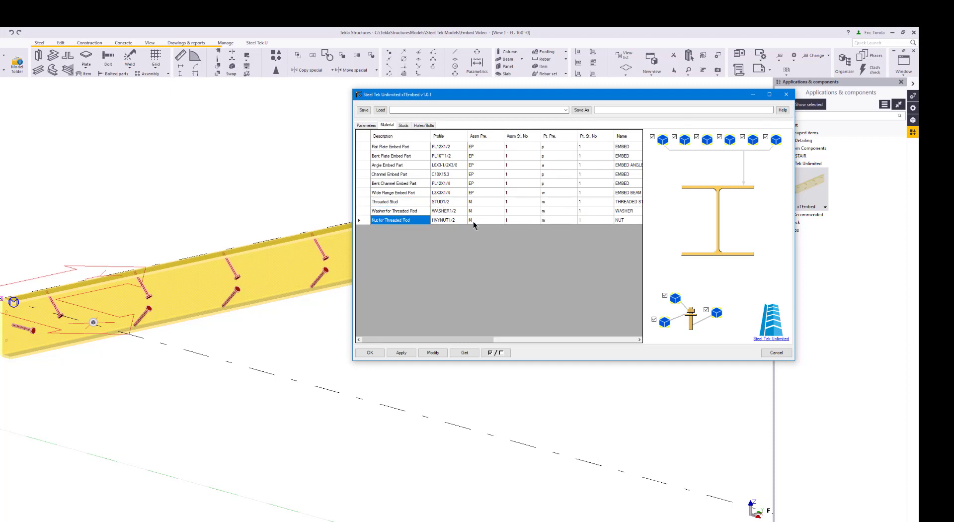
pyautogui.click(459, 211)
pyautogui.click(454, 202)
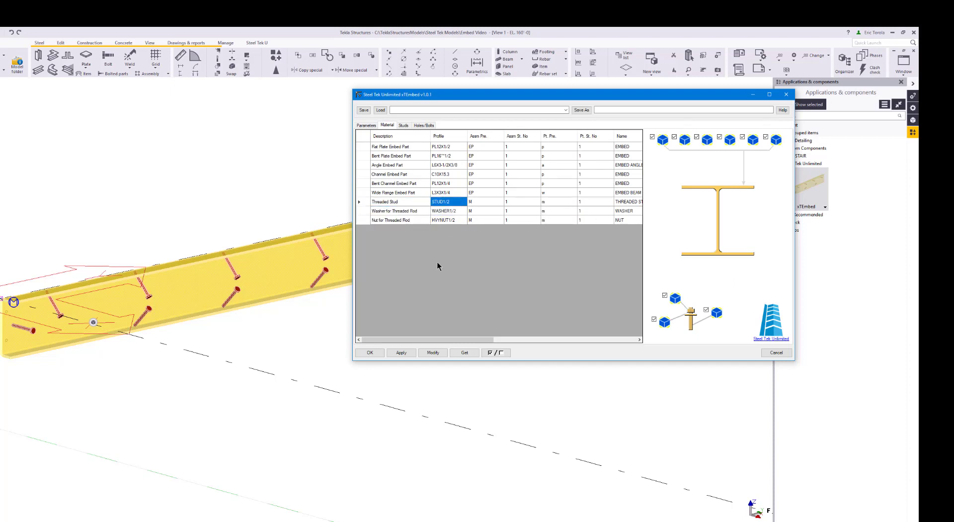
# Step: Set the top web bolt group's bolt size to 3/4, then apply the settings and modify the embed
pyautogui.click(420, 125)
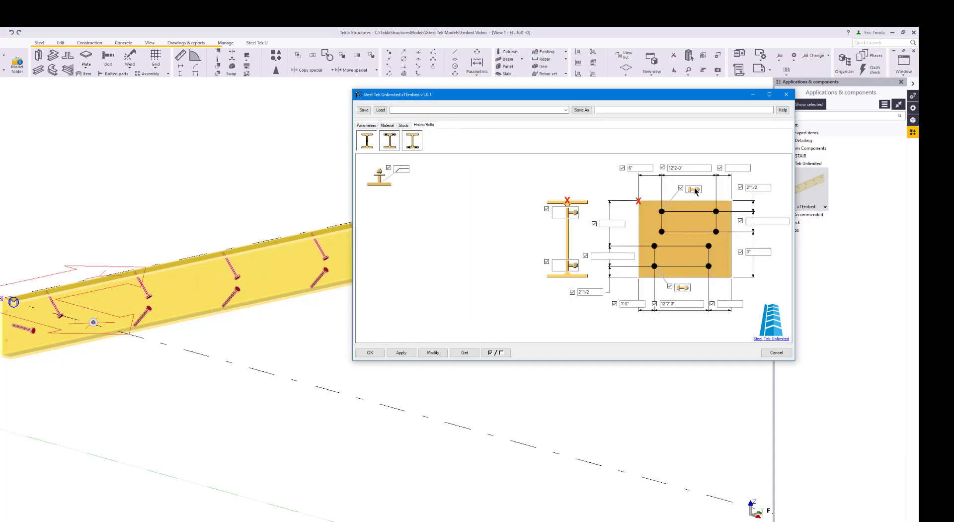
pyautogui.click(694, 190)
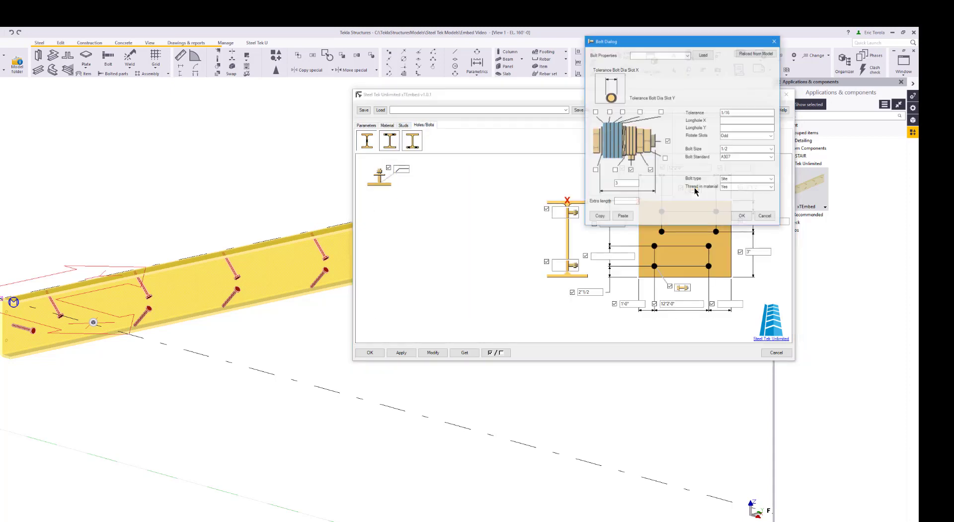
pyautogui.click(745, 148)
pyautogui.click(736, 172)
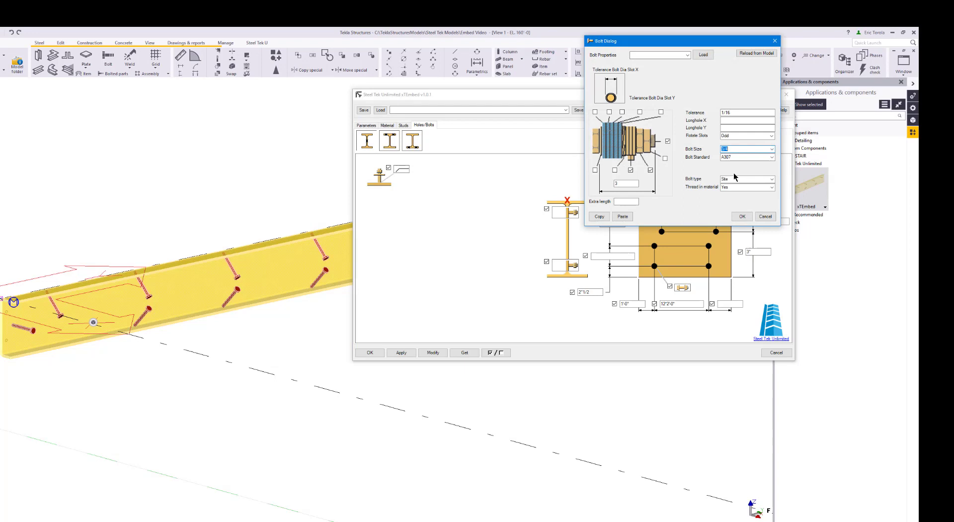
pyautogui.click(742, 216)
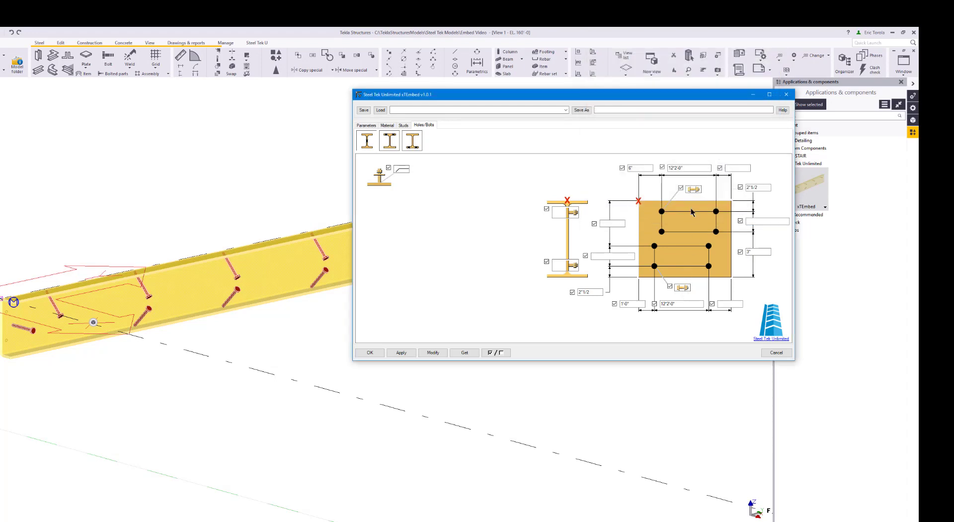
pyautogui.click(401, 353)
pyautogui.click(432, 353)
# Step: Clear the top web bolt group's bottom offset and modify the embed
pyautogui.keyDown('ctrl'); pyautogui.moveTo(60, 336); pyautogui.dragTo(112, 285, button='middle'); pyautogui.keyUp('ctrl')
pyautogui.moveTo(758, 252); pyautogui.dragTo(704, 255)
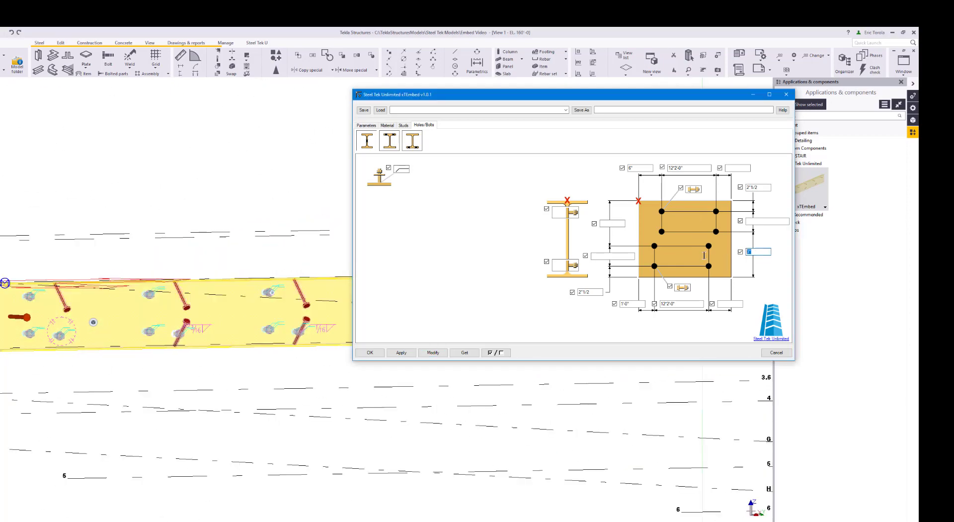
pyautogui.press('Delete')
pyautogui.click(434, 352)
# Step: Set the bottom web bolt group's start offset to 1'-6" and modify the embed
pyautogui.keyDown('ctrl'); pyautogui.moveTo(62, 338); pyautogui.dragTo(96, 322, button='middle'); pyautogui.keyUp('ctrl')
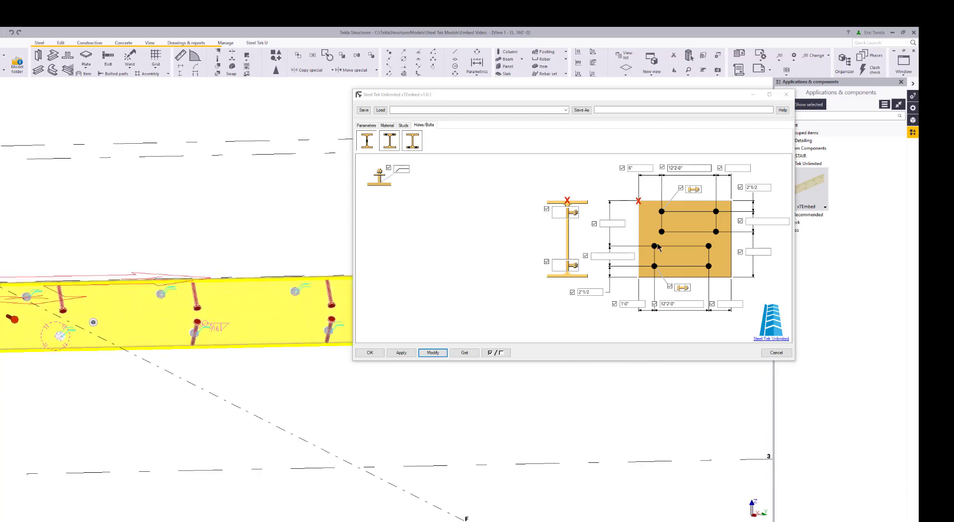
pyautogui.click(636, 304)
pyautogui.write('1')
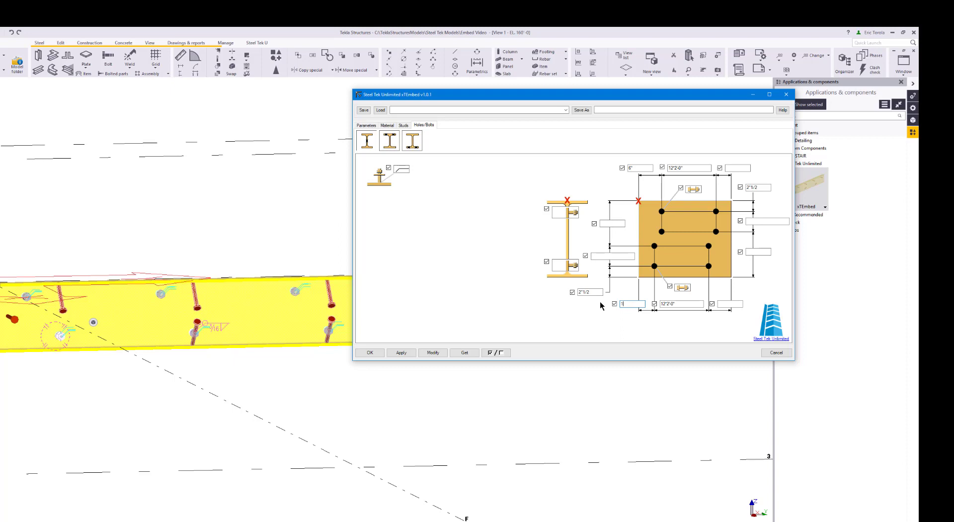
pyautogui.write('\'-6"')
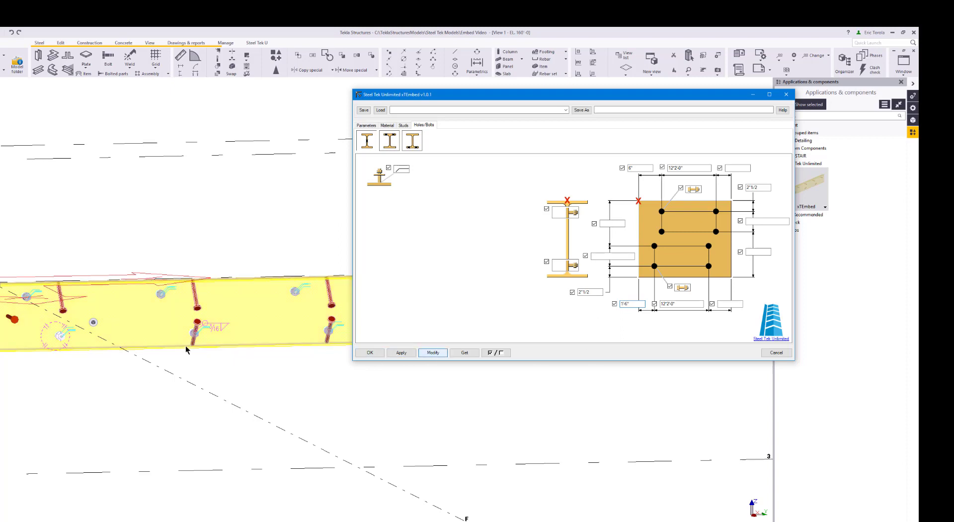
# Step: Reverse the bolt direction of both the top and bottom web bolt groups and modify the embed
pyautogui.scroll(-4, 155, 324)
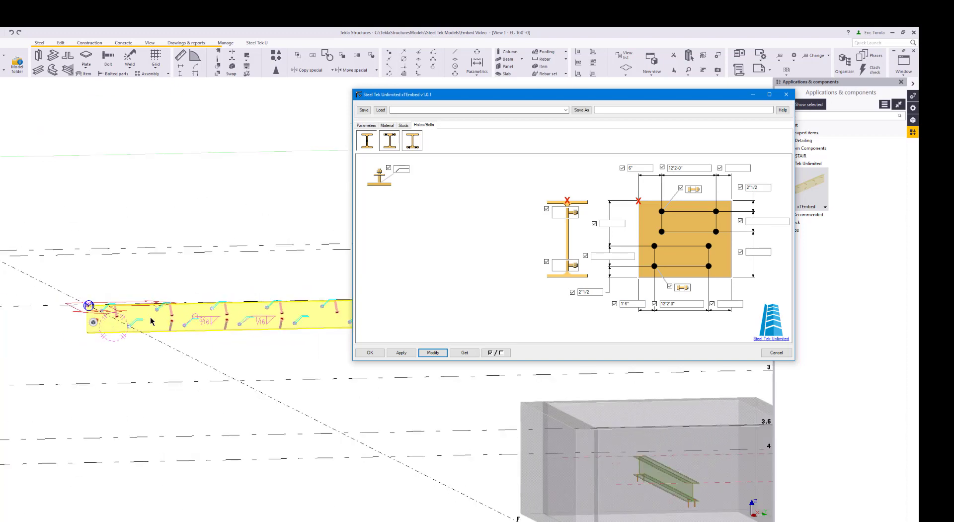
pyautogui.keyDown('ctrl'); pyautogui.moveTo(133, 311); pyautogui.dragTo(239, 338, button='middle'); pyautogui.keyUp('ctrl')
pyautogui.scroll(1, 147, 310)
pyautogui.scroll(3, 35, 306)
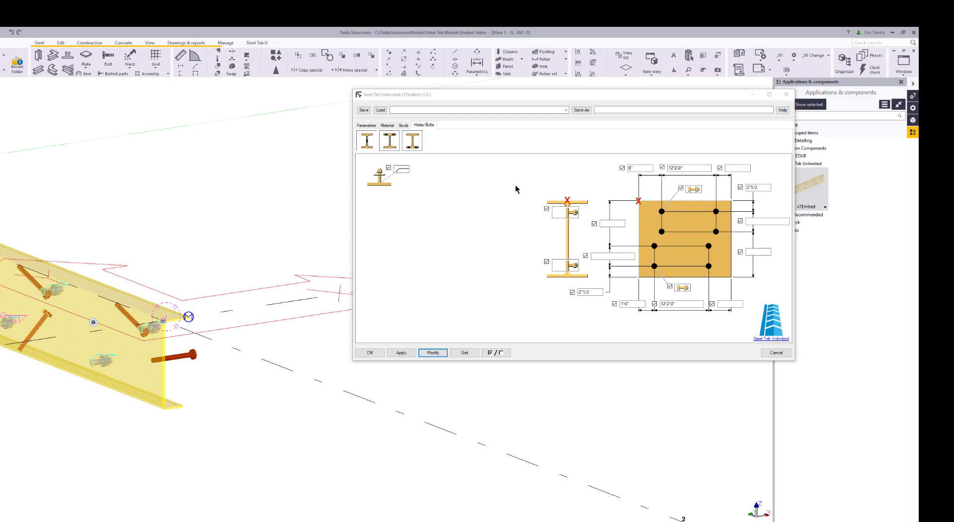
pyautogui.click(566, 213)
pyautogui.click(566, 264)
pyautogui.click(566, 265)
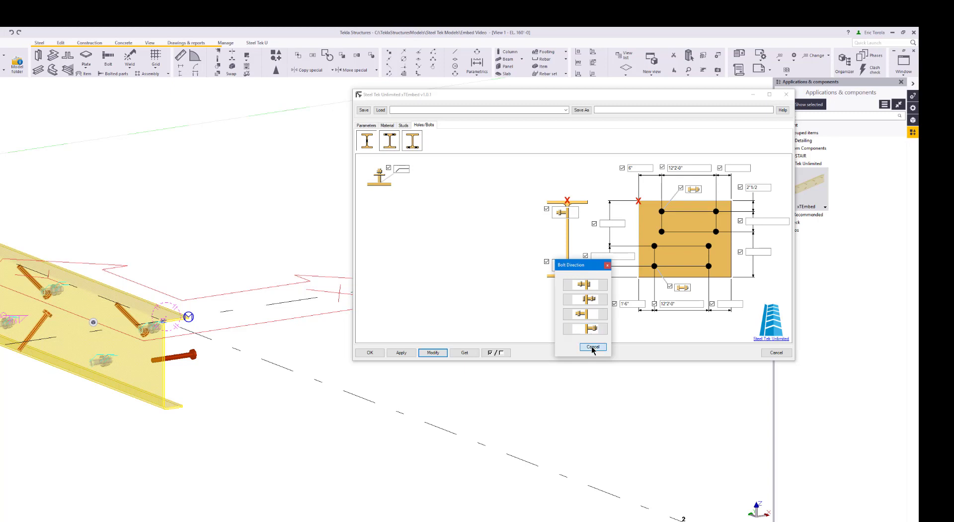
pyautogui.click(591, 332)
pyautogui.click(566, 267)
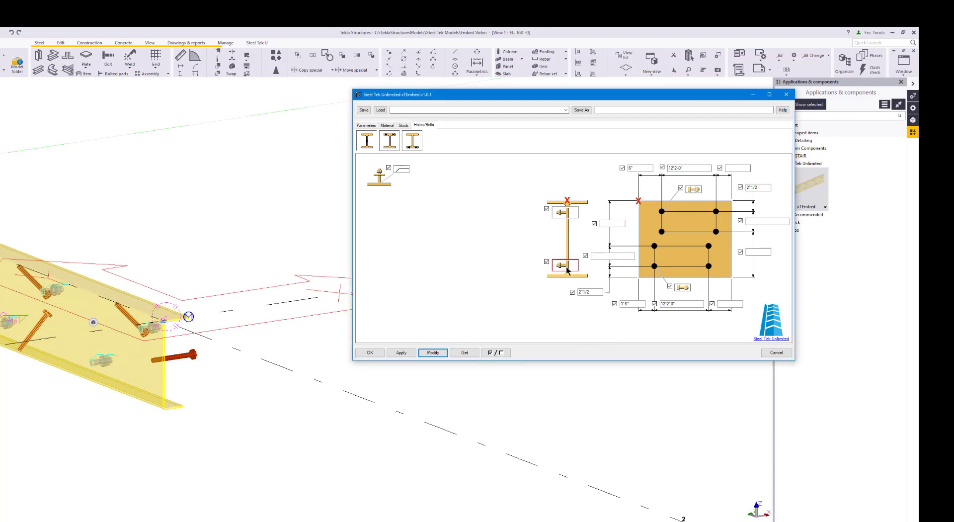
pyautogui.click(434, 353)
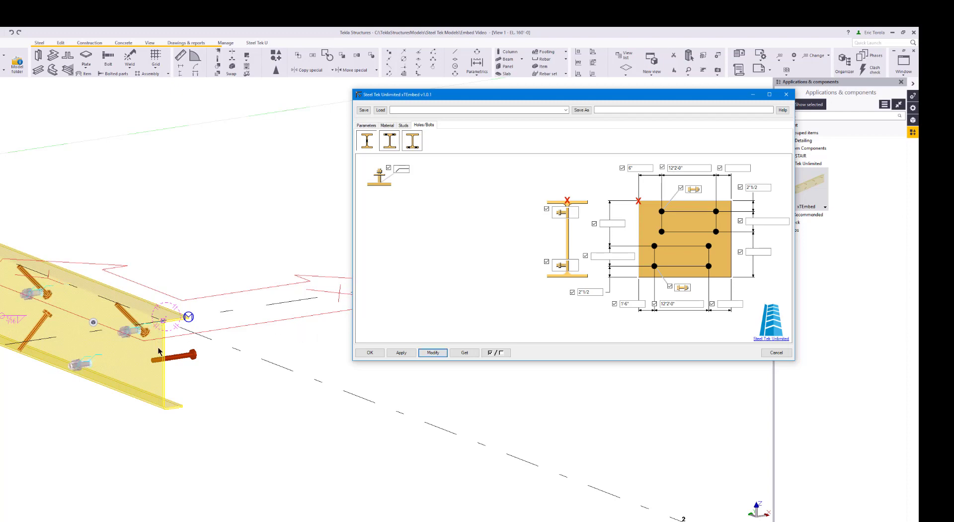
# Step: Examine the web bolts on the modified embed and the studs on the other embeds in the model
pyautogui.keyDown('ctrl'); pyautogui.moveTo(129, 329); pyautogui.dragTo(92, 366, button='middle'); pyautogui.keyUp('ctrl')
pyautogui.scroll(-9, 71, 394)
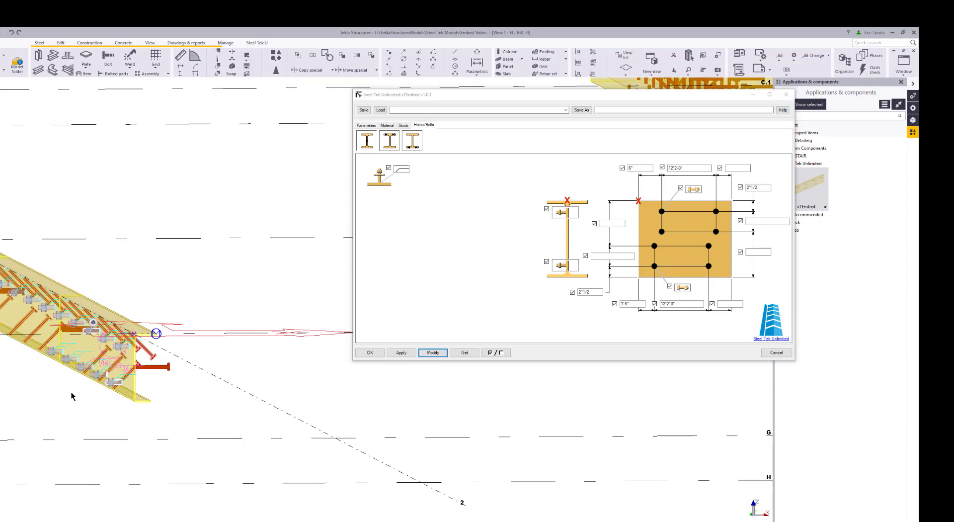
pyautogui.scroll(5, 276, 331)
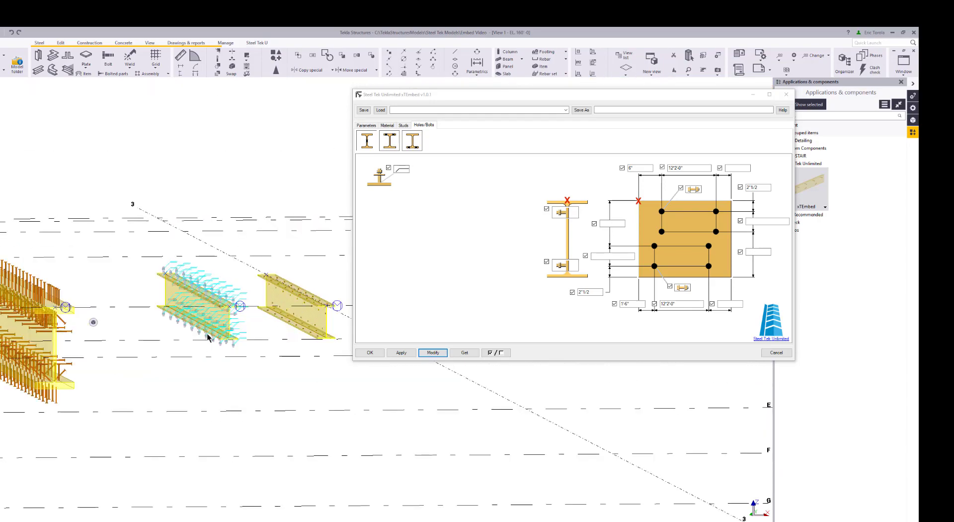
pyautogui.keyDown('ctrl'); pyautogui.moveTo(42, 362); pyautogui.dragTo(23, 361, button='middle'); pyautogui.keyUp('ctrl')
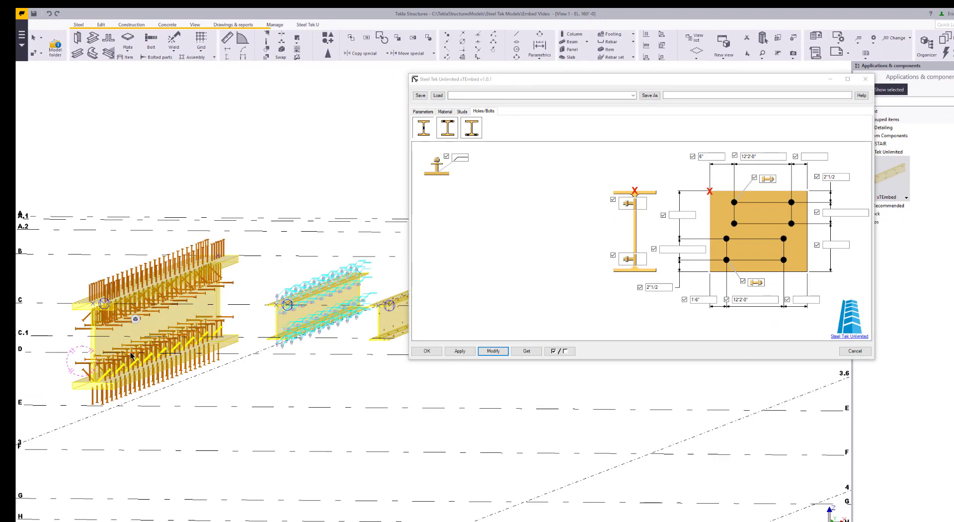
pyautogui.moveTo(152, 368); pyautogui.dragTo(85, 322, button='middle')
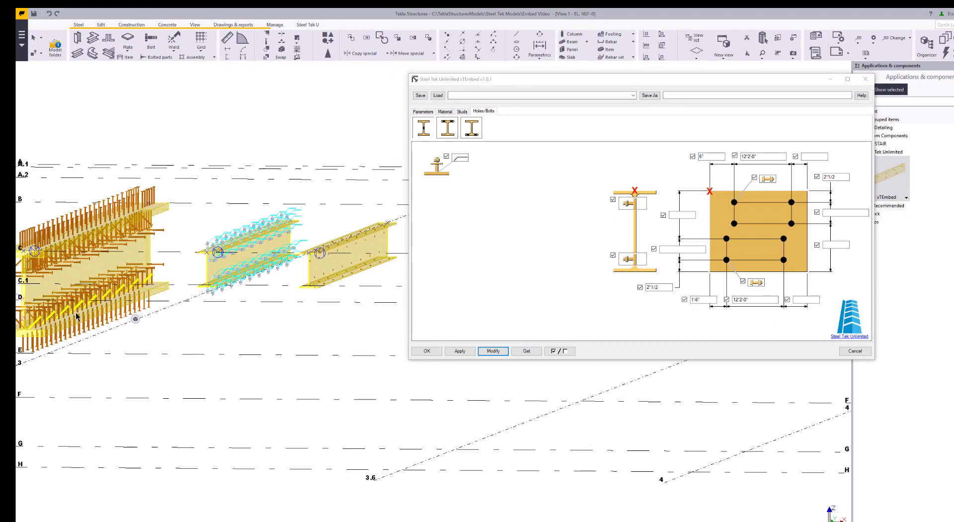
pyautogui.scroll(-5, 60, 313)
pyautogui.scroll(7, 313, 306)
pyautogui.keyDown('ctrl'); pyautogui.moveTo(313, 303); pyautogui.dragTo(235, 293, button='middle'); pyautogui.keyUp('ctrl')
pyautogui.scroll(-5, 234, 294)
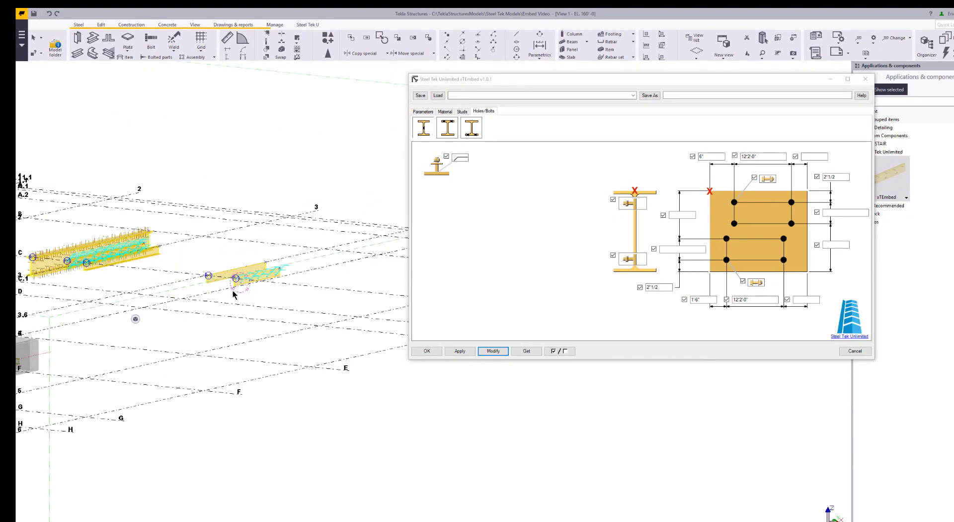
pyautogui.scroll(6, 281, 245)
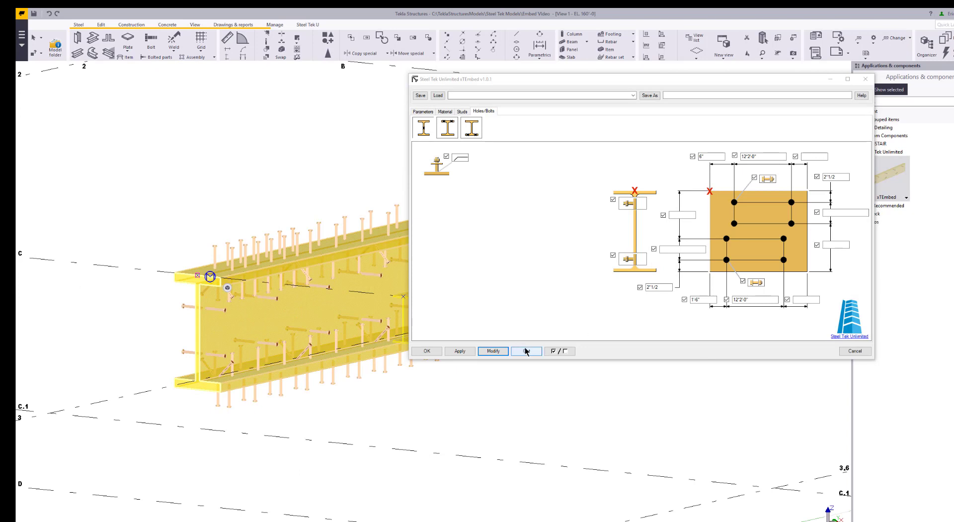
pyautogui.click(447, 111)
pyautogui.click(517, 182)
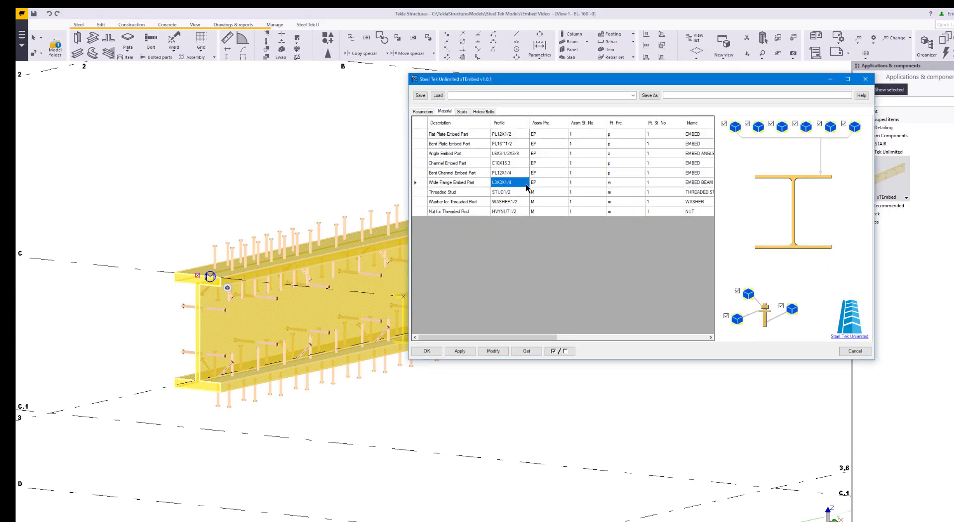
pyautogui.click(526, 182)
pyautogui.click(519, 97)
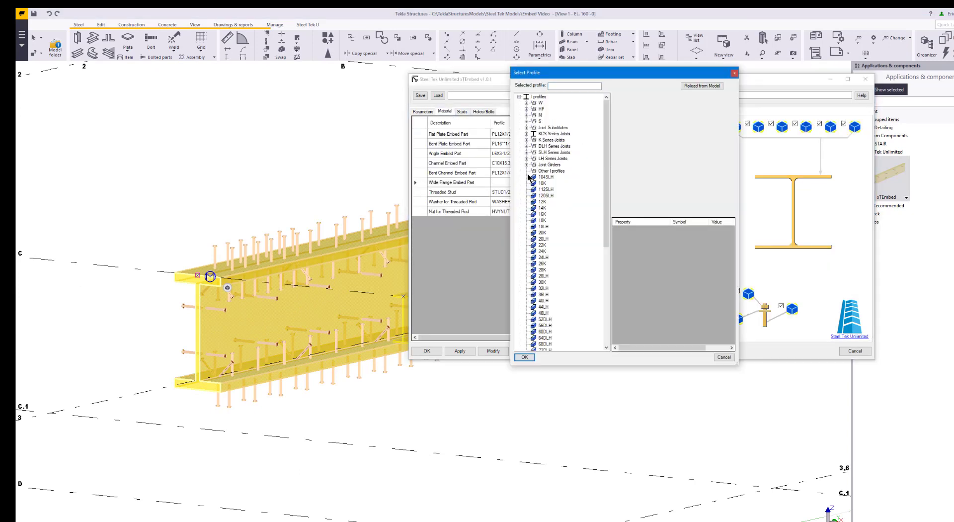
pyautogui.click(527, 103)
pyautogui.click(534, 146)
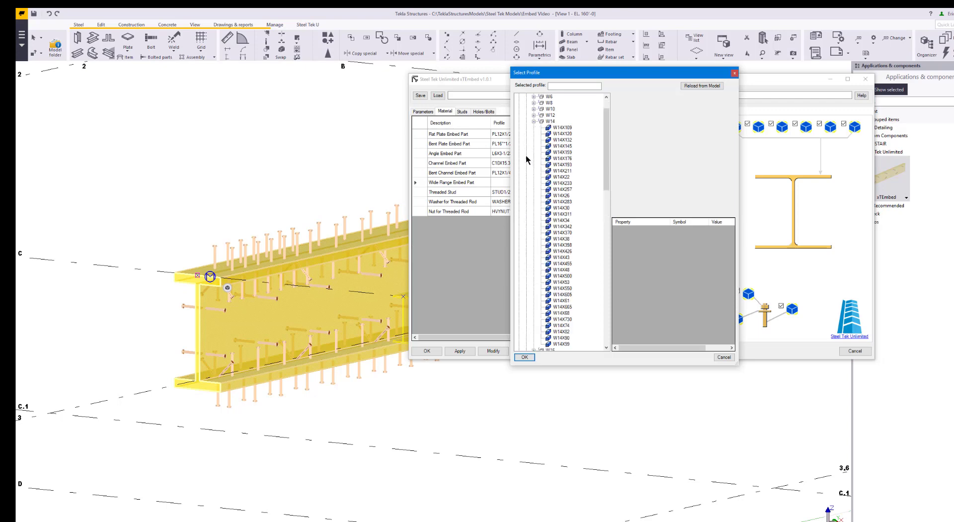
pyautogui.click(568, 276)
pyautogui.click(525, 357)
# Step: Turn off all four straight web stud groups and display the angled stud settings
pyautogui.click(462, 111)
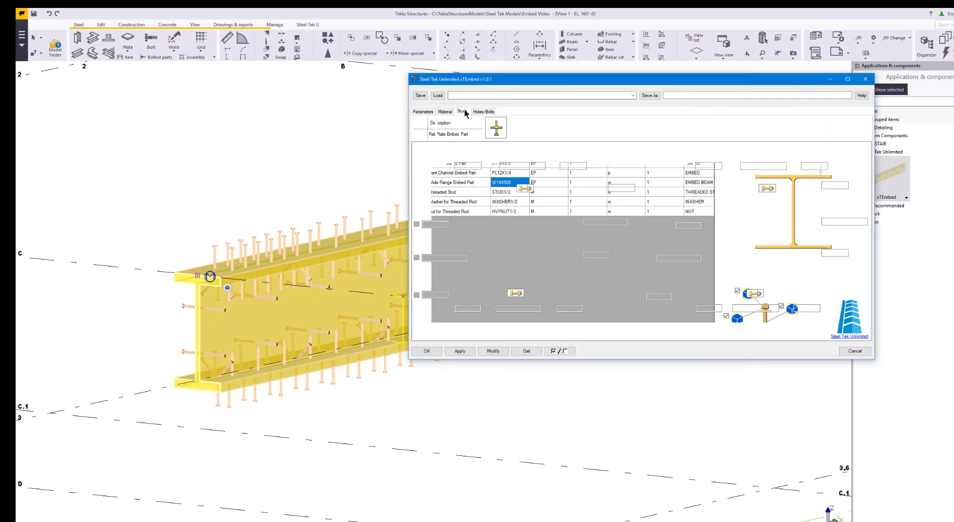
pyautogui.click(767, 188)
pyautogui.click(755, 293)
pyautogui.click(515, 292)
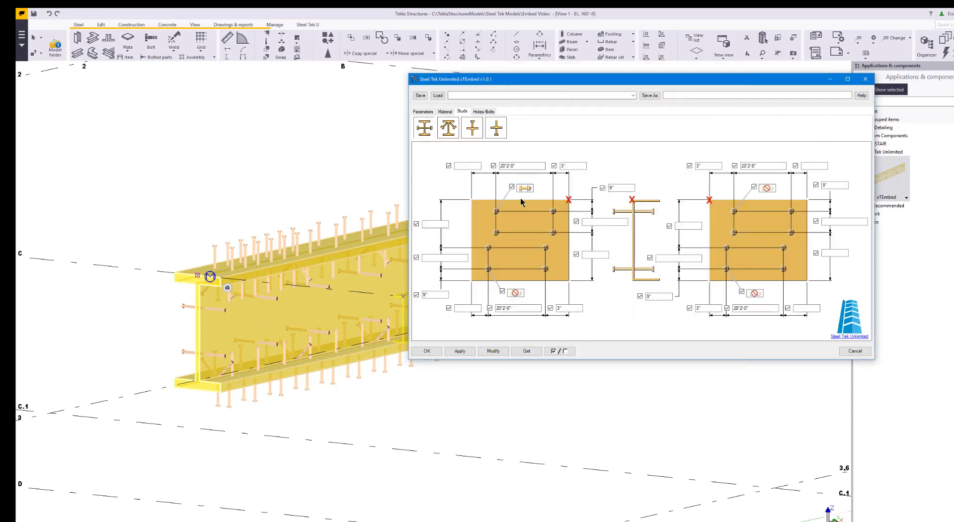
pyautogui.click(525, 188)
pyautogui.click(456, 123)
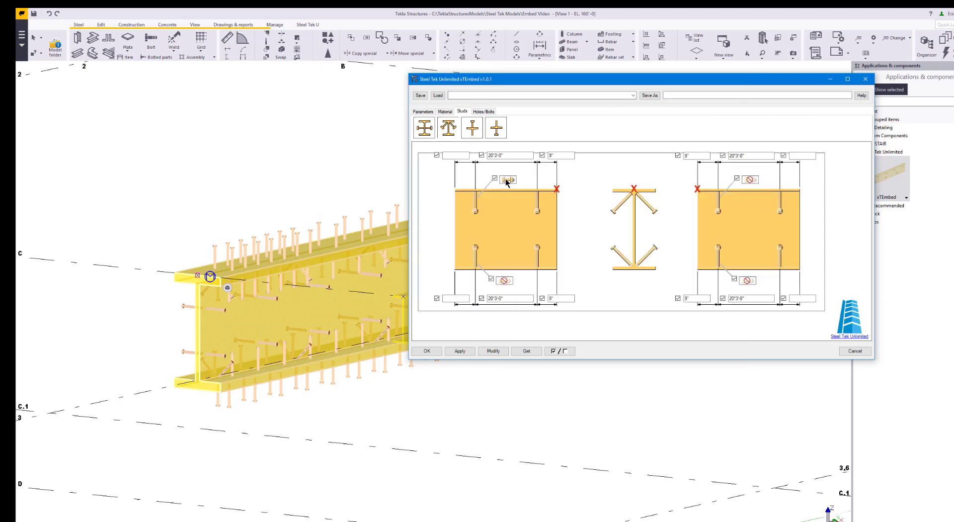
# Step: Set the top flange's upper studs to 1.5" offsets and 3" spacing, and the offset of its underside studs to 1.5"
pyautogui.click(474, 126)
pyautogui.doubleClick(612, 185)
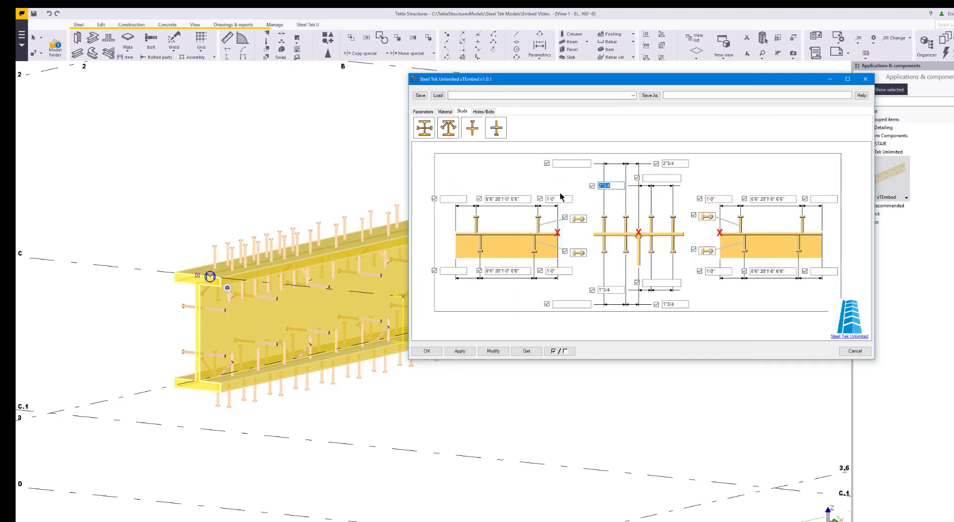
pyautogui.write('1.53')
pyautogui.doubleClick(611, 290)
pyautogui.write('1.5')
# Step: Turn off the top flange's underside stud groups and all four bottom flange stud groups, modifying the embed after each flange
pyautogui.click(576, 252)
pyautogui.click(490, 351)
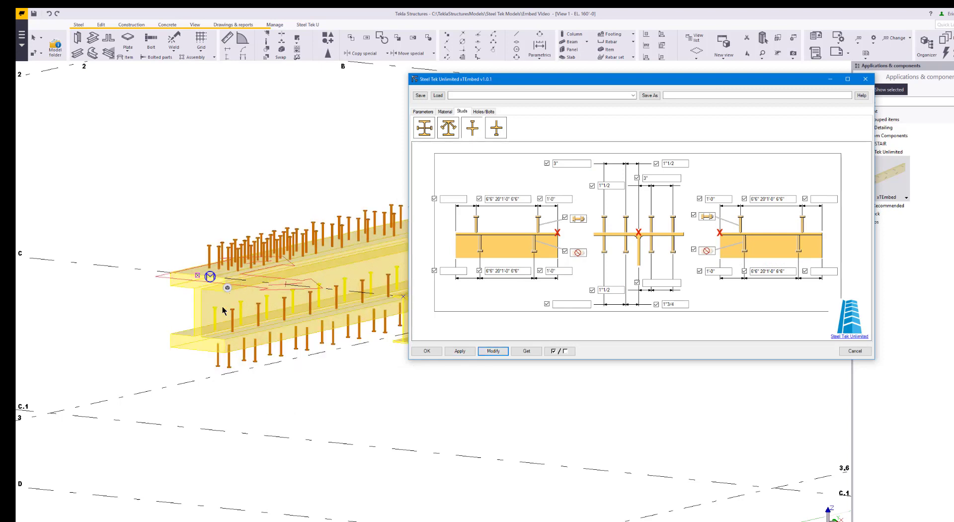
pyautogui.click(498, 131)
pyautogui.click(579, 251)
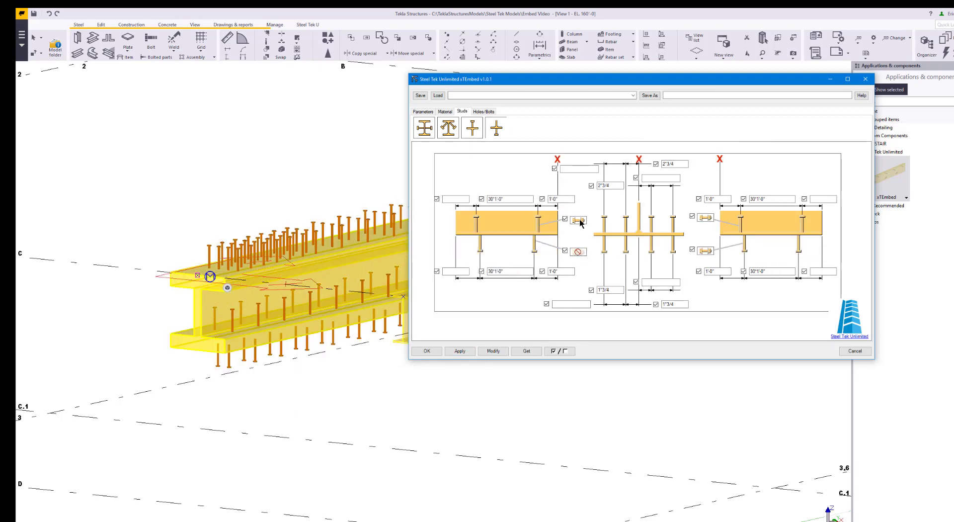
pyautogui.click(704, 218)
pyautogui.click(704, 250)
pyautogui.click(577, 220)
pyautogui.click(492, 351)
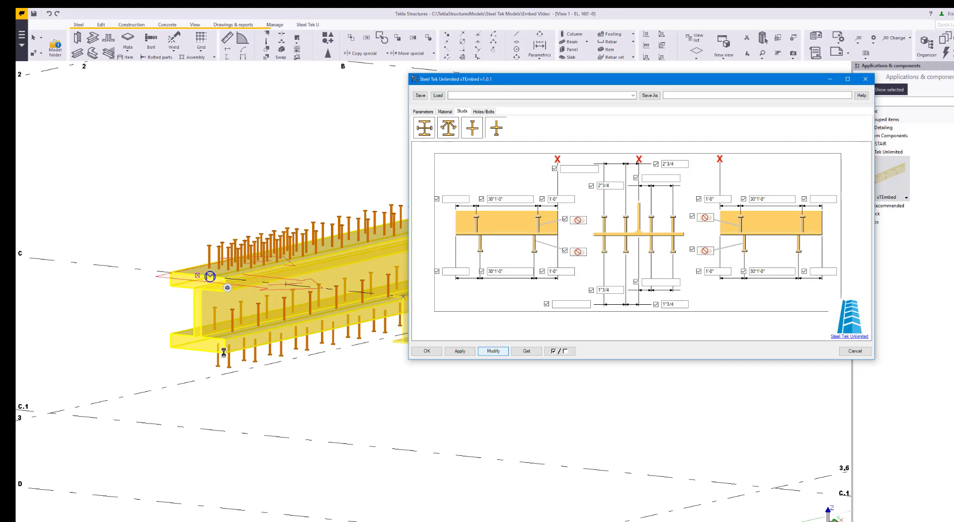
# Step: Examine the stud rows on the modified embed's top flange along its length and at both ends, alongside the neighbouring embeds
pyautogui.keyDown('ctrl'); pyautogui.moveTo(227, 285); pyautogui.dragTo(250, 272, button='middle'); pyautogui.keyUp('ctrl')
pyautogui.scroll(10, 234, 298)
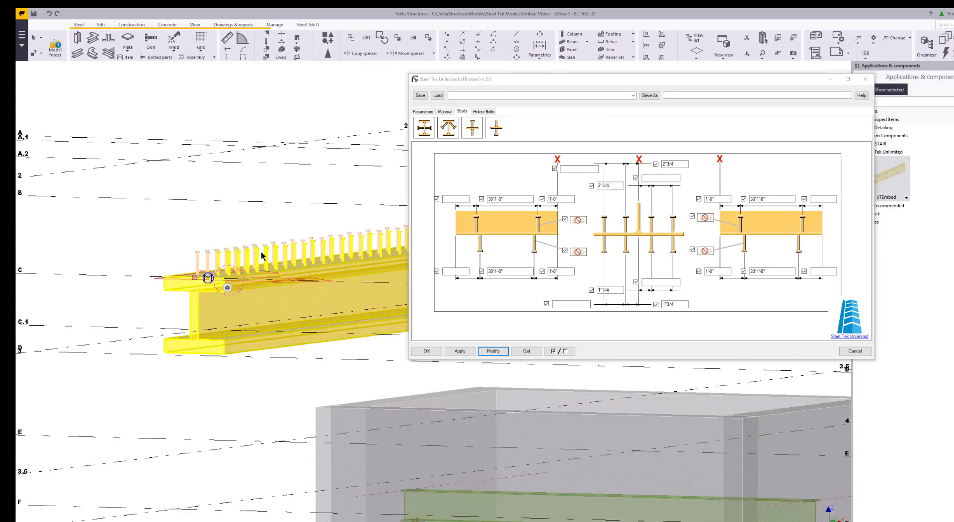
pyautogui.scroll(-8, 239, 310)
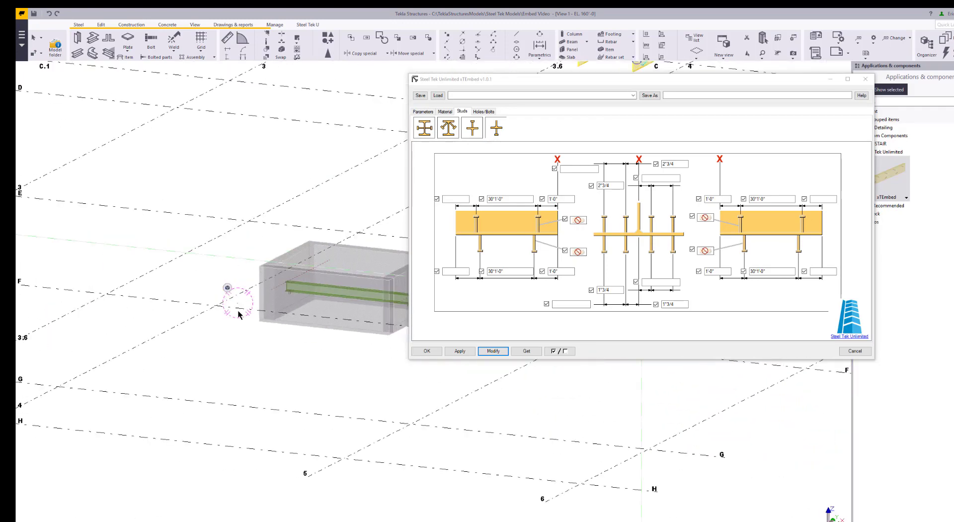
pyautogui.scroll(8, 103, 313)
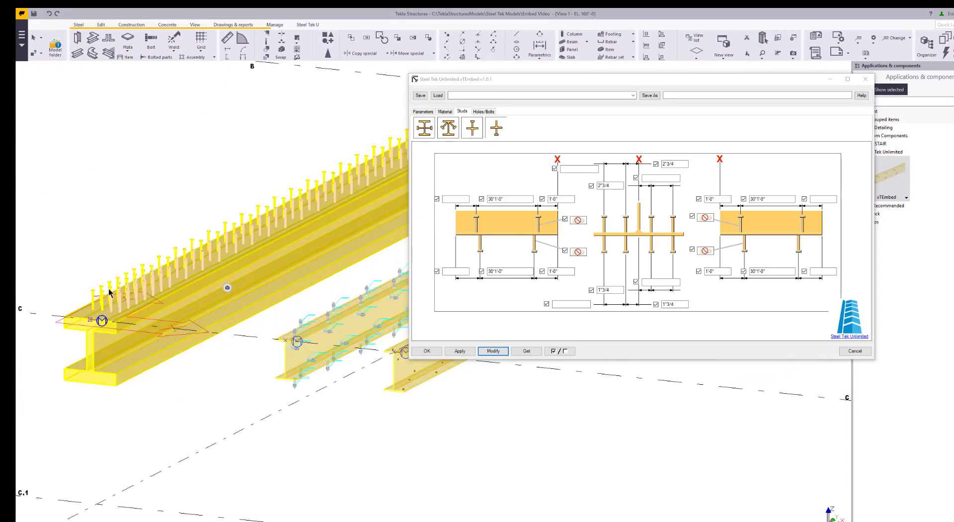
pyautogui.keyDown('ctrl'); pyautogui.moveTo(108, 290); pyautogui.dragTo(48, 352, button='middle'); pyautogui.keyUp('ctrl')
pyautogui.scroll(5, 221, 274)
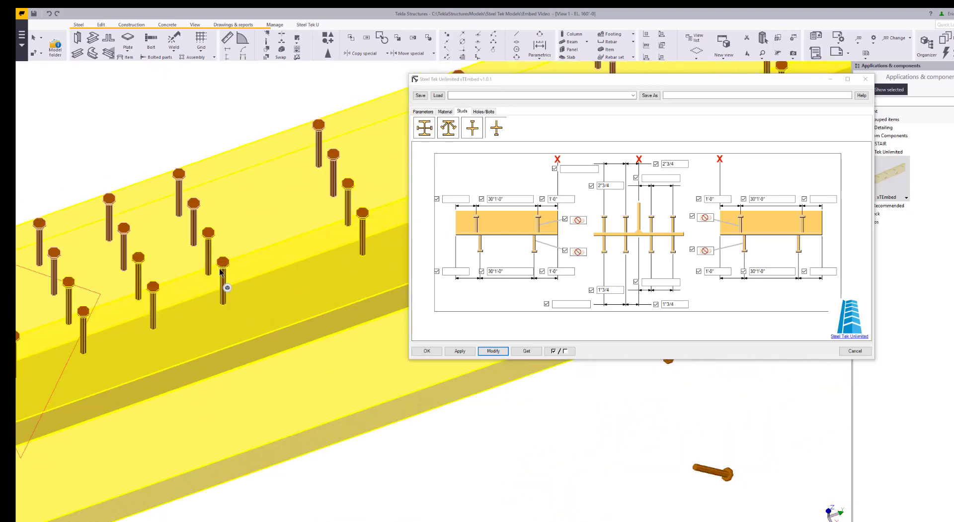
pyautogui.keyDown('ctrl'); pyautogui.moveTo(223, 267); pyautogui.dragTo(203, 206, button='middle'); pyautogui.keyUp('ctrl')
pyautogui.scroll(-5, 177, 218)
pyautogui.moveTo(400, 214)
pyautogui.mouseDown(button='middle')
pyautogui.moveTo(239, 224)
pyautogui.moveTo(286, 204)
pyautogui.mouseUp(button='middle')
pyautogui.scroll(4, 286, 203)
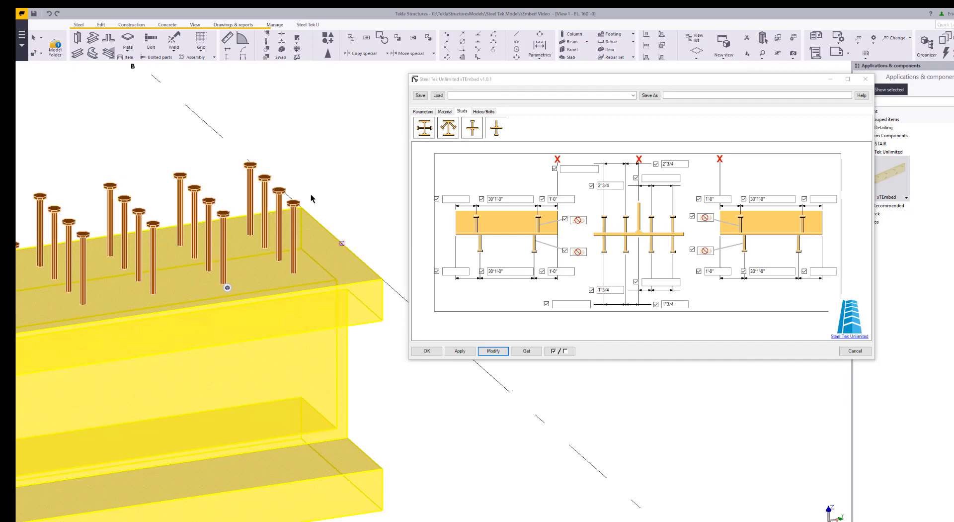
pyautogui.scroll(-7, 348, 216)
pyautogui.scroll(-4, 348, 216)
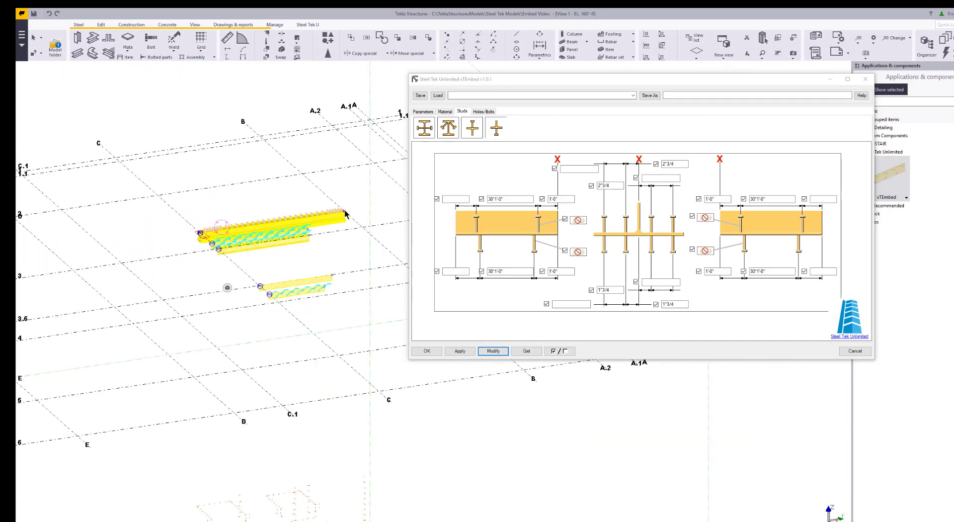
pyautogui.scroll(-2, 346, 214)
pyautogui.scroll(5, 245, 228)
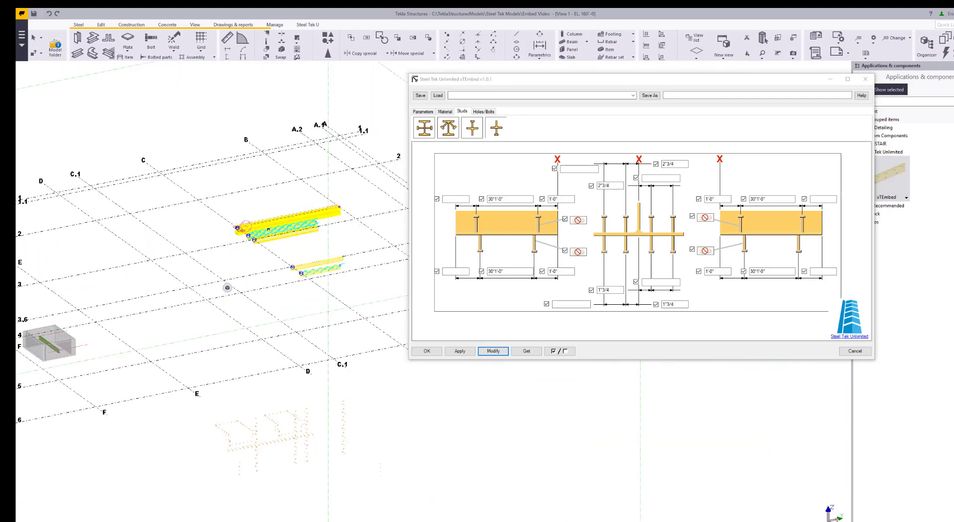
pyautogui.scroll(2, 222, 230)
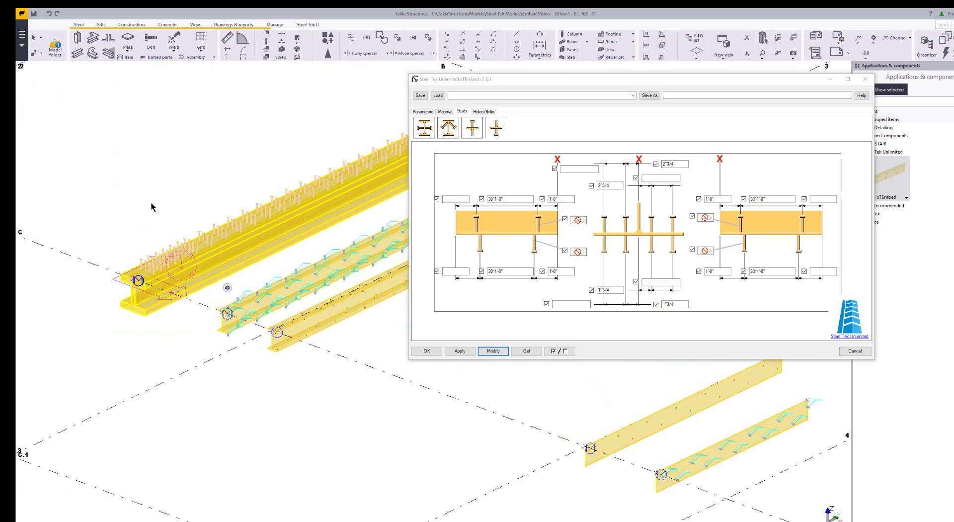
pyautogui.scroll(4, 127, 281)
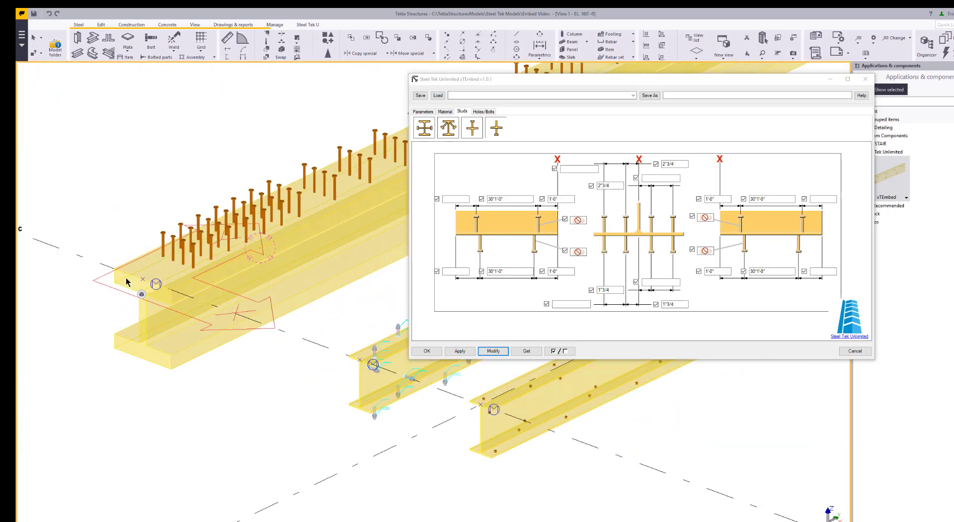